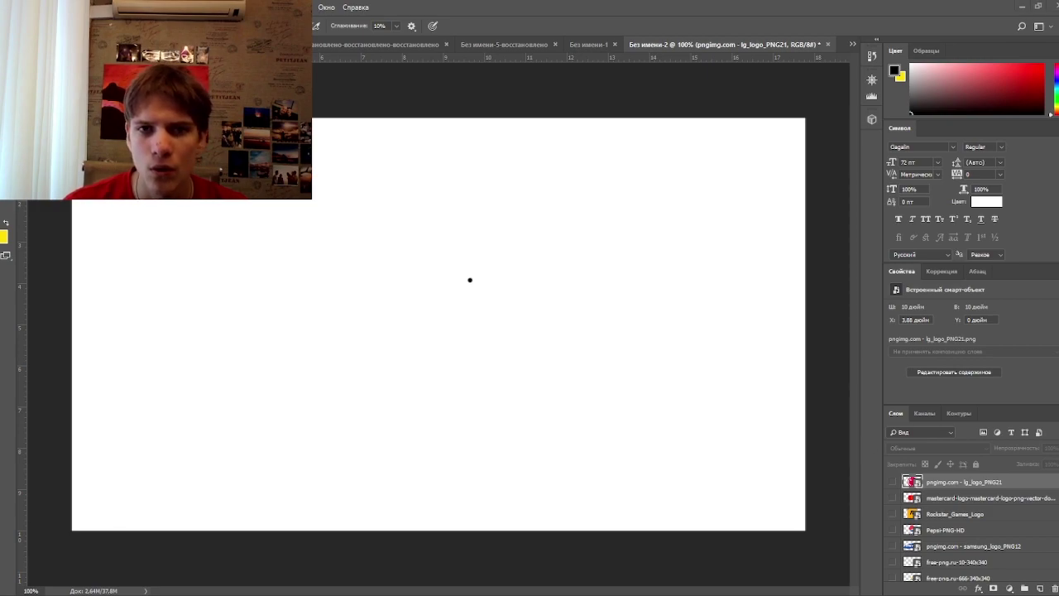
# Show the hidden LG logo layer and sample the white of its dot as the brush colour
pyautogui.click(892, 482)
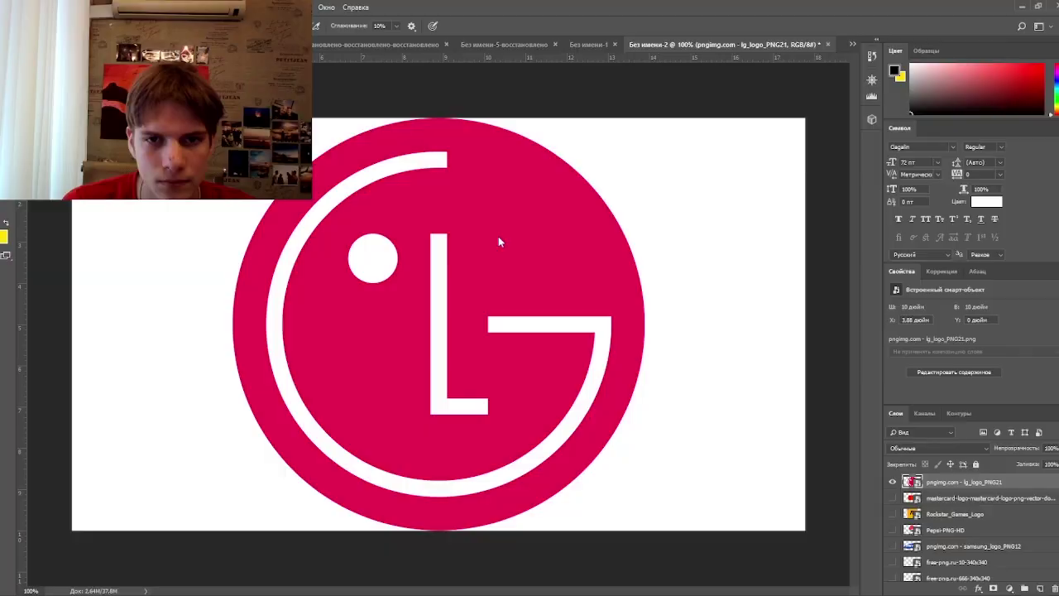
pyautogui.moveTo(285, 295); pyautogui.dragTo(295, 399)
pyautogui.hotkey('ctrl', 'z')
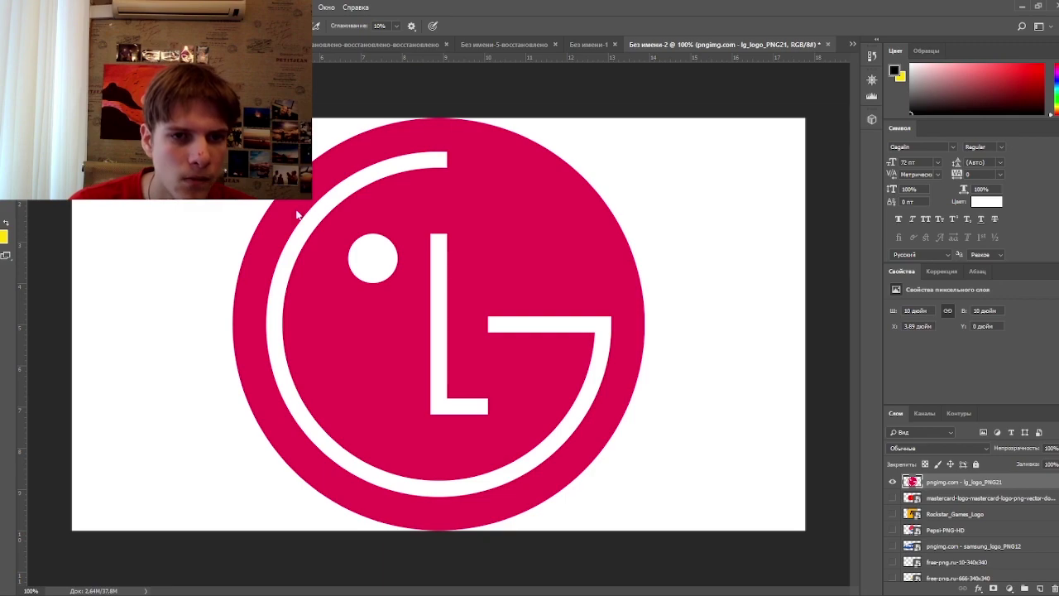
pyautogui.keyDown('alt'); pyautogui.click(524, 298); pyautogui.keyUp('alt')
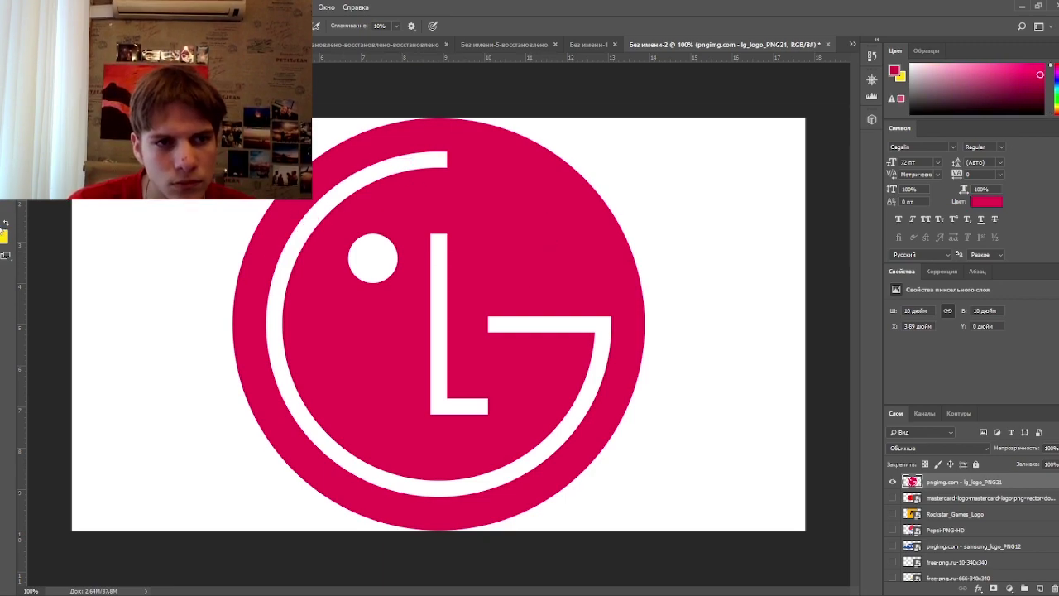
pyautogui.keyDown('alt'); pyautogui.click(378, 258); pyautogui.keyUp('alt')
pyautogui.click(201, 249)
pyautogui.moveTo(367, 280)
pyautogui.mouseDown()
pyautogui.moveTo(401, 267)
pyautogui.moveTo(373, 289)
pyautogui.mouseUp()
pyautogui.hotkey('ctrl', 'z')
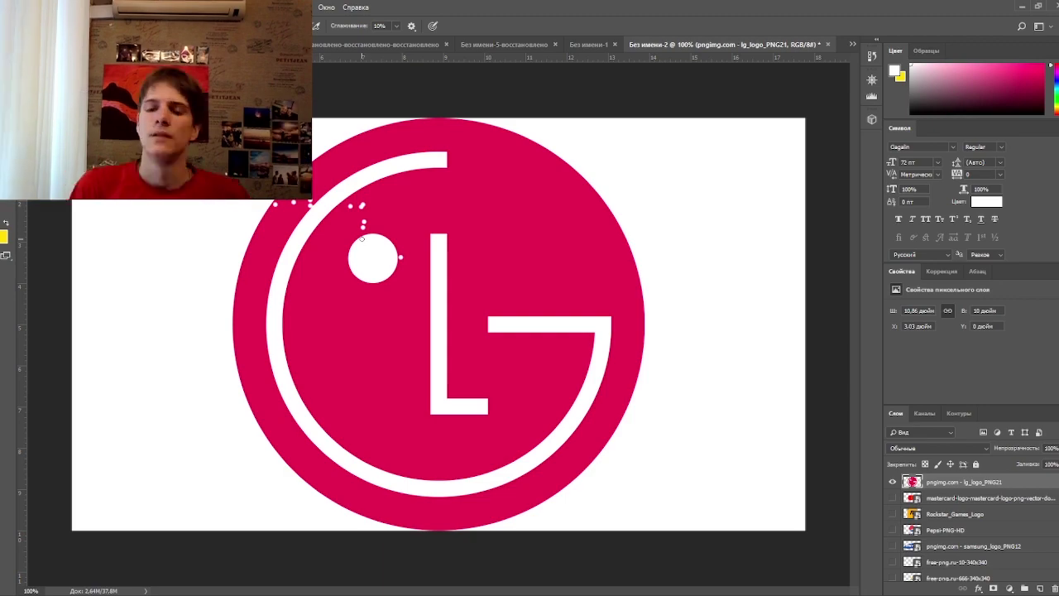
pyautogui.click(327, 270)
pyautogui.hotkey('ctrl', 'z')
pyautogui.hotkey('ctrl', 'z')
pyautogui.hotkey('ctrl', 'z')
pyautogui.hotkey('ctrl', 'z')
pyautogui.hotkey('ctrl', 'z')
pyautogui.hotkey('ctrl', 'z')
pyautogui.hotkey('ctrl', 'z')
pyautogui.hotkey('ctrl', 'z')
pyautogui.hotkey('ctrl', 'z')
pyautogui.hotkey('ctrl', 'z')
pyautogui.hotkey('ctrl', 'z')
pyautogui.hotkey('ctrl', 'z')
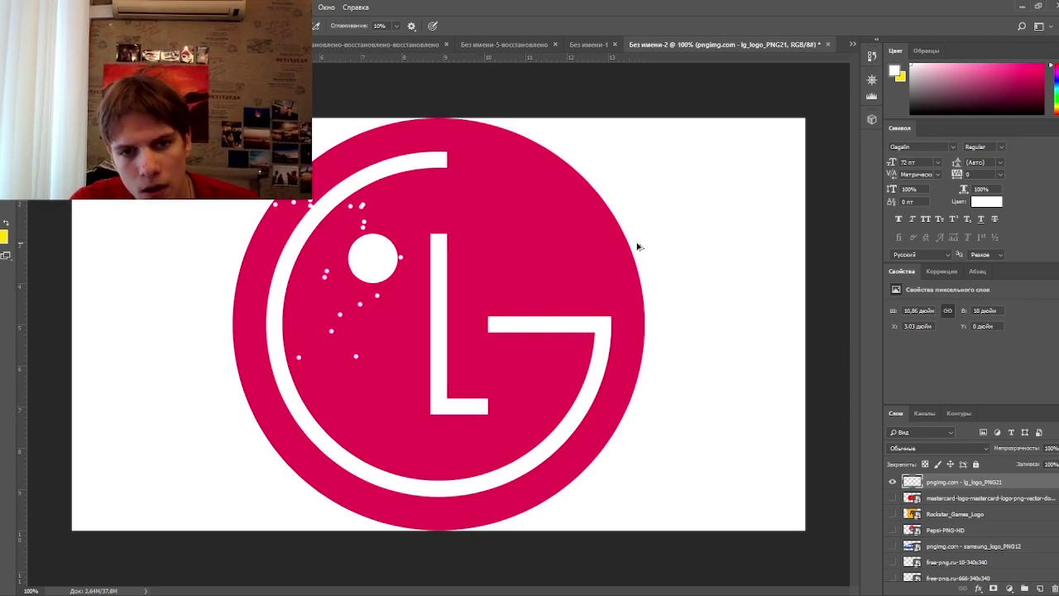
# Add a layer above the LG logo, enlarge the brush and stamp a white circle over the logo's dot
pyautogui.hotkey('ctrl', 'shift', 'alt', 'n')
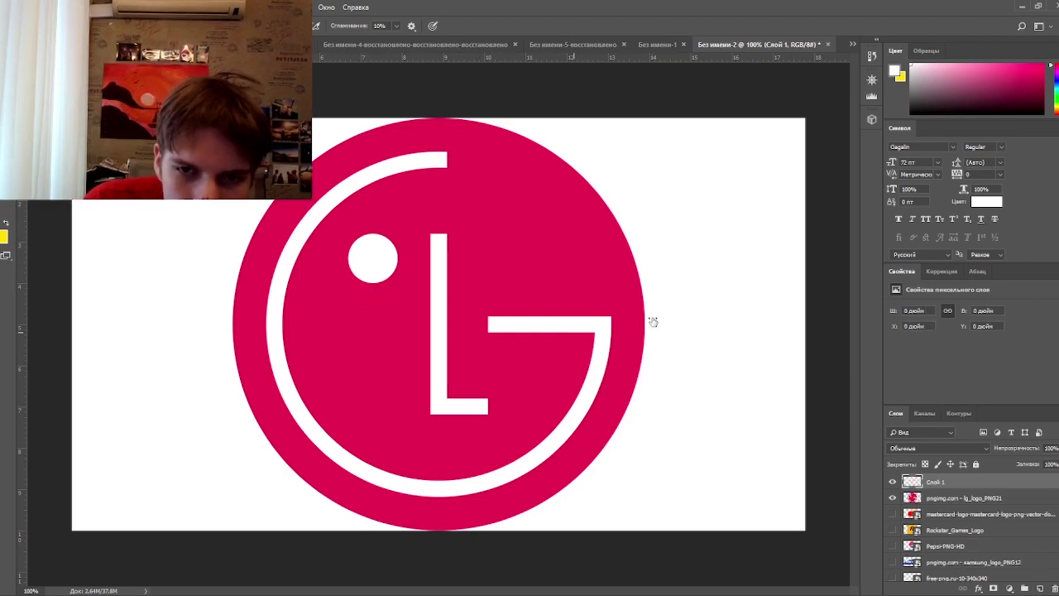
pyautogui.moveTo(351, 244); pyautogui.dragTo(339, 247)
pyautogui.click(337, 279)
pyautogui.moveTo(321, 314); pyautogui.dragTo(431, 321)
pyautogui.hotkey('ctrl', 'z')
pyautogui.press(']')
pyautogui.press(']')
pyautogui.press(']')
pyautogui.press(']')
pyautogui.press(']')
pyautogui.press(']')
pyautogui.press(']')
pyautogui.press(']')
pyautogui.press(']')
pyautogui.press(']')
pyautogui.click(374, 262)
pyautogui.hotkey('ctrl', 'z')
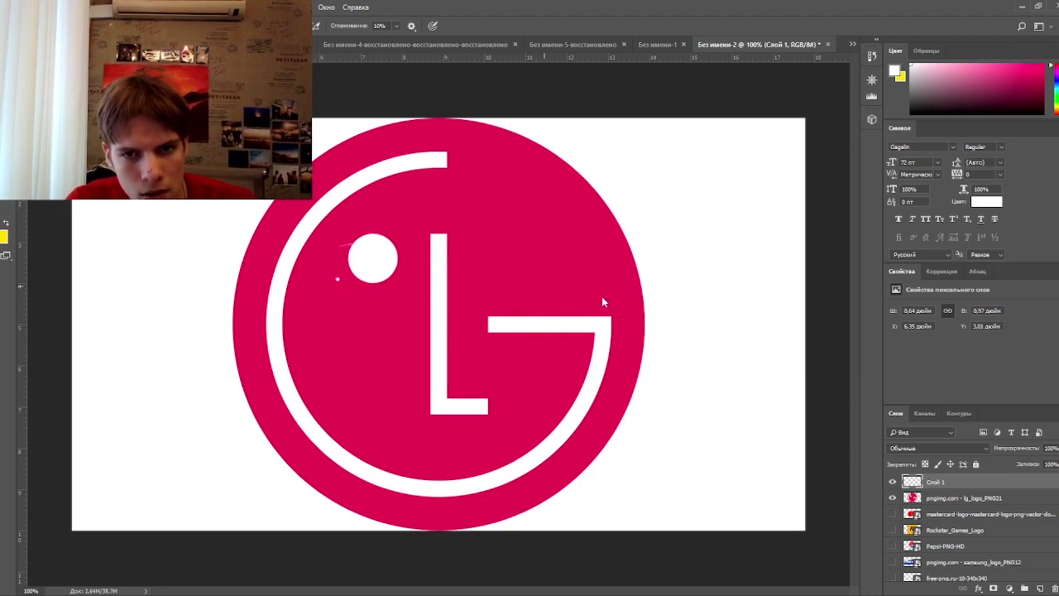
pyautogui.click(372, 258)
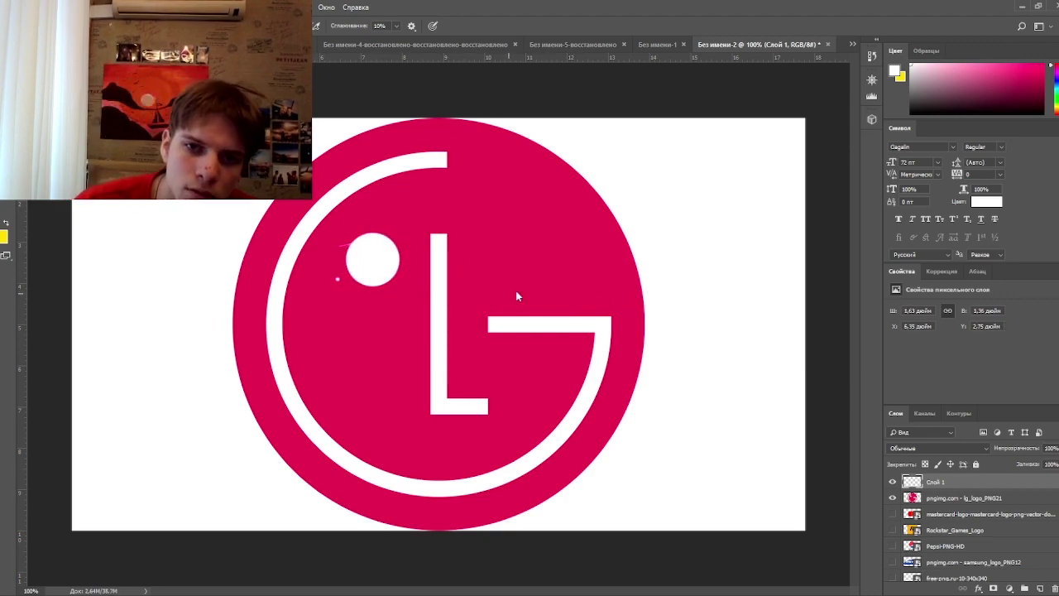
# Trace the L and the curved G outline of the LG logo with white brush strokes
pyautogui.moveTo(440, 239)
pyautogui.mouseDown()
pyautogui.moveTo(437, 353)
pyautogui.moveTo(478, 404)
pyautogui.mouseUp()
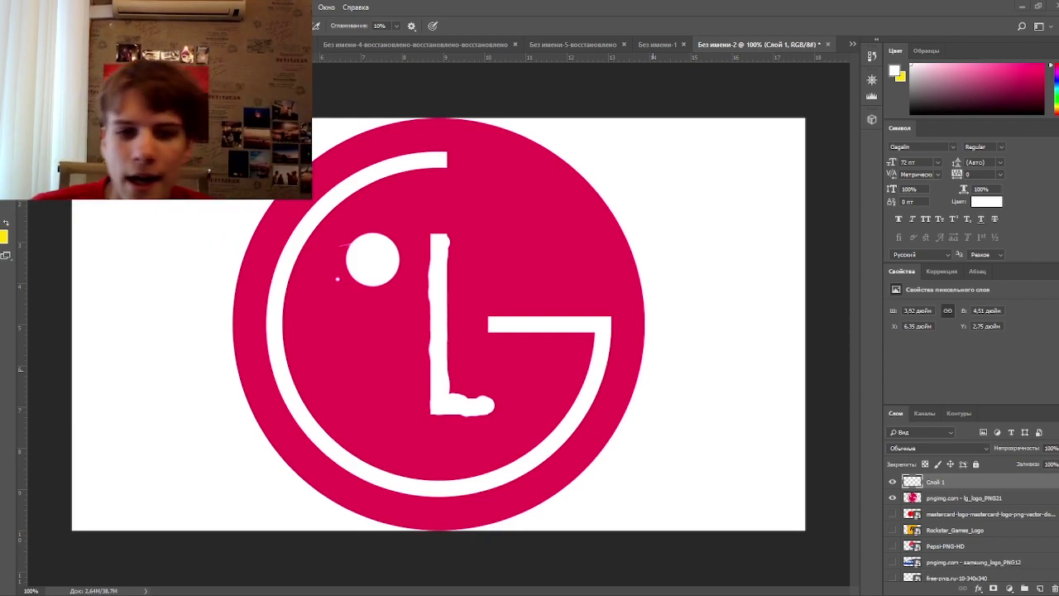
pyautogui.moveTo(440, 136)
pyautogui.mouseDown()
pyautogui.moveTo(403, 166)
pyautogui.moveTo(297, 247)
pyautogui.moveTo(297, 397)
pyautogui.moveTo(459, 475)
pyautogui.moveTo(581, 321)
pyautogui.moveTo(490, 324)
pyautogui.mouseUp()
pyautogui.hotkey('ctrl', 'alt', 'z')
pyautogui.hotkey('ctrl', 'alt', 'z')
pyautogui.press('v')
pyautogui.moveTo(377, 181)
pyautogui.mouseDown()
pyautogui.moveTo(366, 162)
pyautogui.moveTo(386, 188)
pyautogui.moveTo(369, 178)
pyautogui.mouseUp()
pyautogui.hotkey('ctrl', 'z')
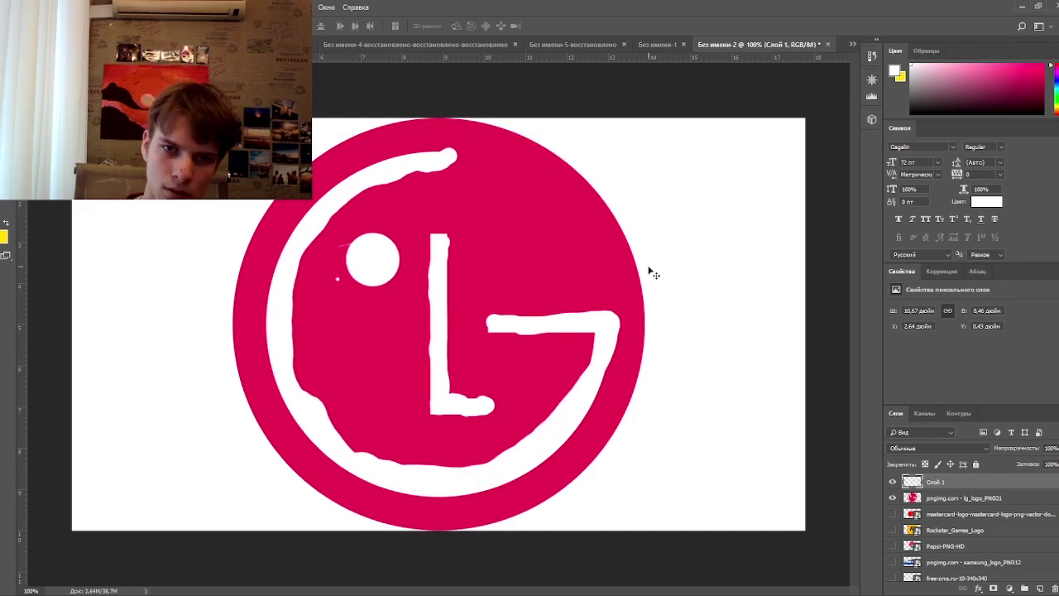
# Paint the logo's crimson disc on a new layer beneath the white tracing and hide the original LG logo
pyautogui.click(1039, 588)
pyautogui.moveTo(948, 483); pyautogui.dragTo(948, 503)
pyautogui.press('b')
pyautogui.click(907, 275)
pyautogui.click(427, 231)
pyautogui.moveTo(438, 269)
pyautogui.mouseDown()
pyautogui.moveTo(405, 381)
pyautogui.moveTo(355, 397)
pyautogui.moveTo(331, 178)
pyautogui.moveTo(629, 248)
pyautogui.moveTo(414, 488)
pyautogui.moveTo(558, 354)
pyautogui.mouseUp()
pyautogui.moveTo(395, 358); pyautogui.dragTo(405, 358)
pyautogui.click(892, 513)
pyautogui.moveTo(463, 215)
pyautogui.mouseDown()
pyautogui.moveTo(476, 437)
pyautogui.moveTo(563, 214)
pyautogui.moveTo(600, 194)
pyautogui.moveTo(491, 159)
pyautogui.mouseUp()
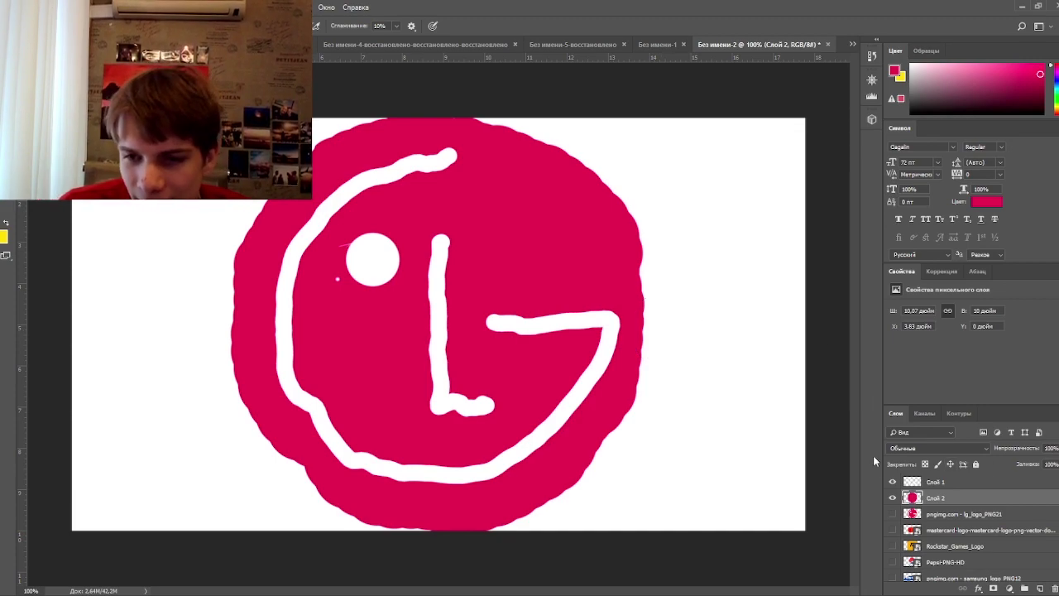
# Show the Mastercard logo instead of the LG drawing and delete the LG logo layer with its two traced layers
pyautogui.click(892, 498)
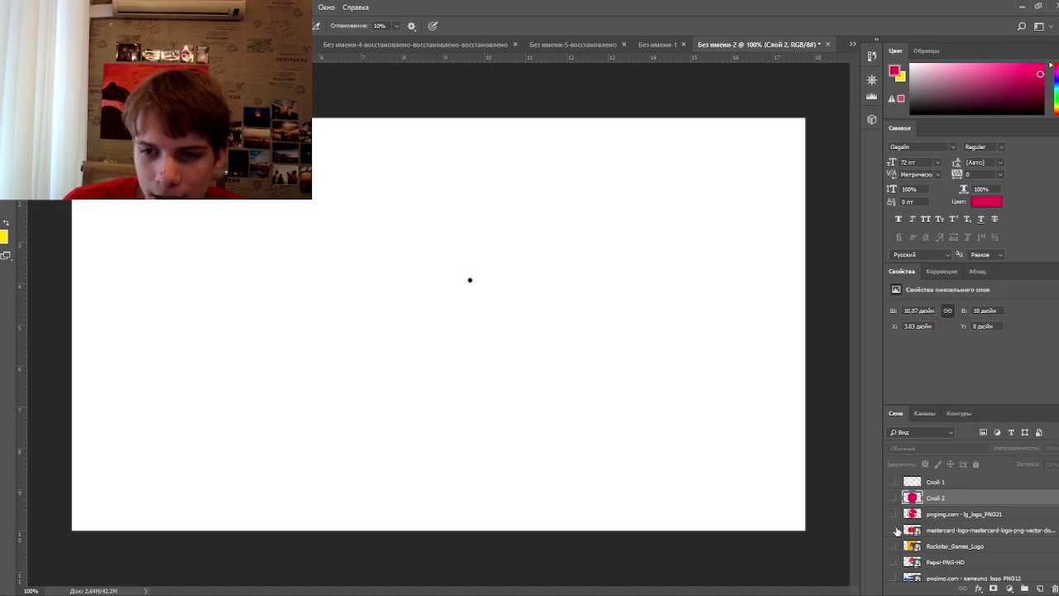
pyautogui.click(894, 530)
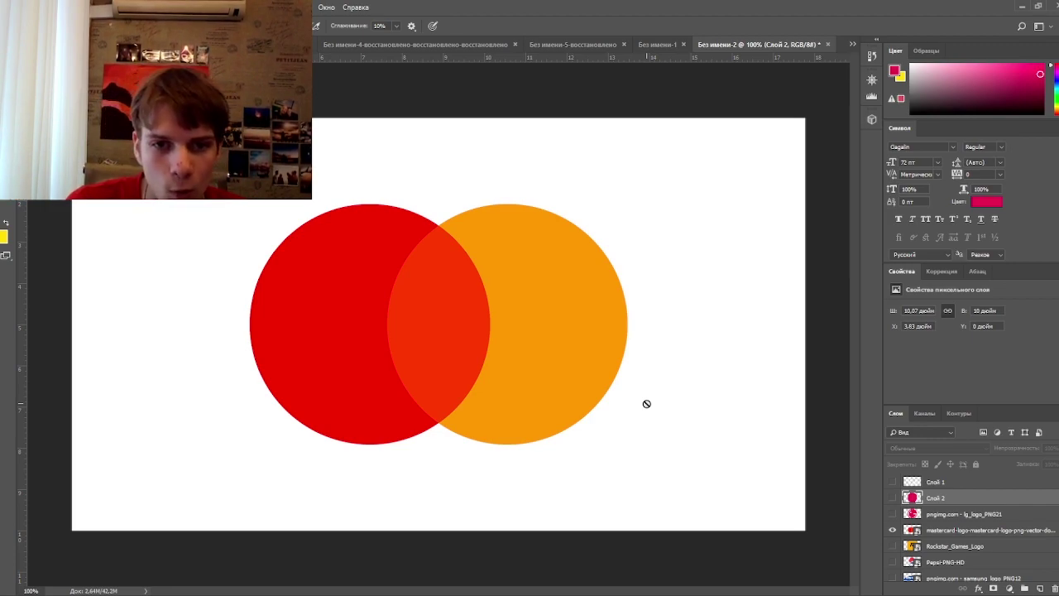
pyautogui.click(921, 517)
pyautogui.keyDown('shift'); pyautogui.click(914, 480); pyautogui.keyUp('shift')
pyautogui.press('Delete')
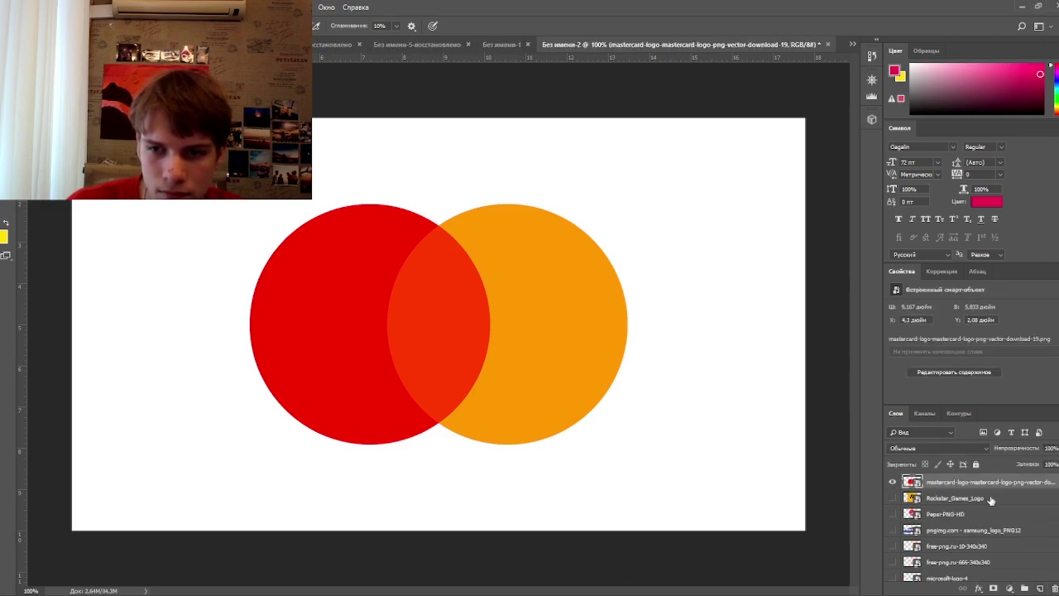
# Sample the logo's orange and stamp a circle about 6 inches wide over the Mastercard logo's orange circle on a new layer
pyautogui.keyDown('alt'); pyautogui.click(609, 355); pyautogui.keyUp('alt')
pyautogui.click(1040, 588)
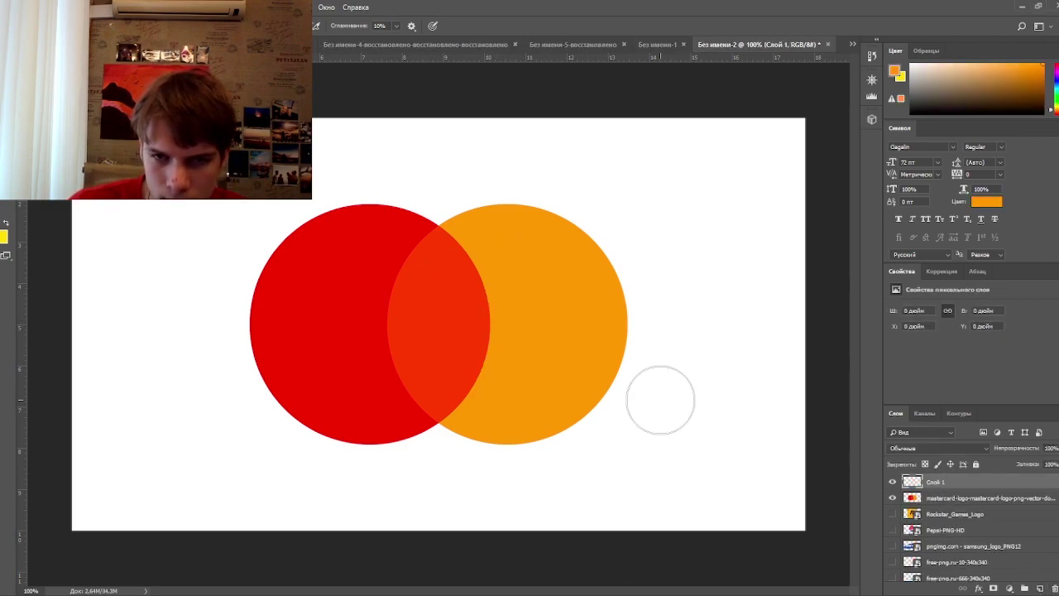
pyautogui.press('[')
pyautogui.press('[')
pyautogui.press('[')
pyautogui.press('[')
pyautogui.press('[')
pyautogui.press('[')
pyautogui.press('[')
pyautogui.press('[')
pyautogui.press(']')
pyautogui.press(']')
pyautogui.press(']')
pyautogui.press(']')
pyautogui.press(']')
pyautogui.press(']')
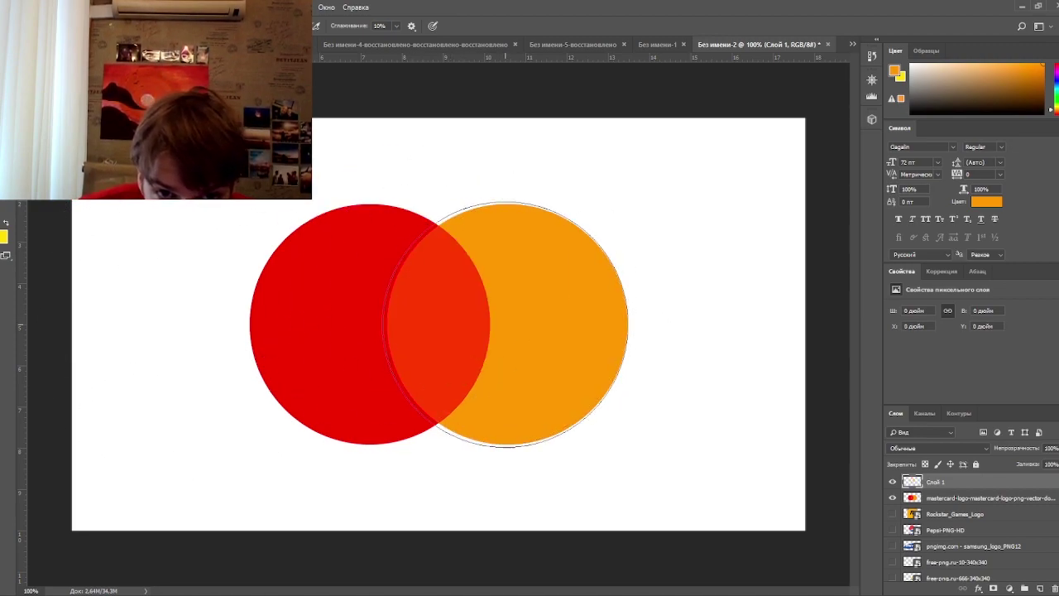
pyautogui.click(513, 320)
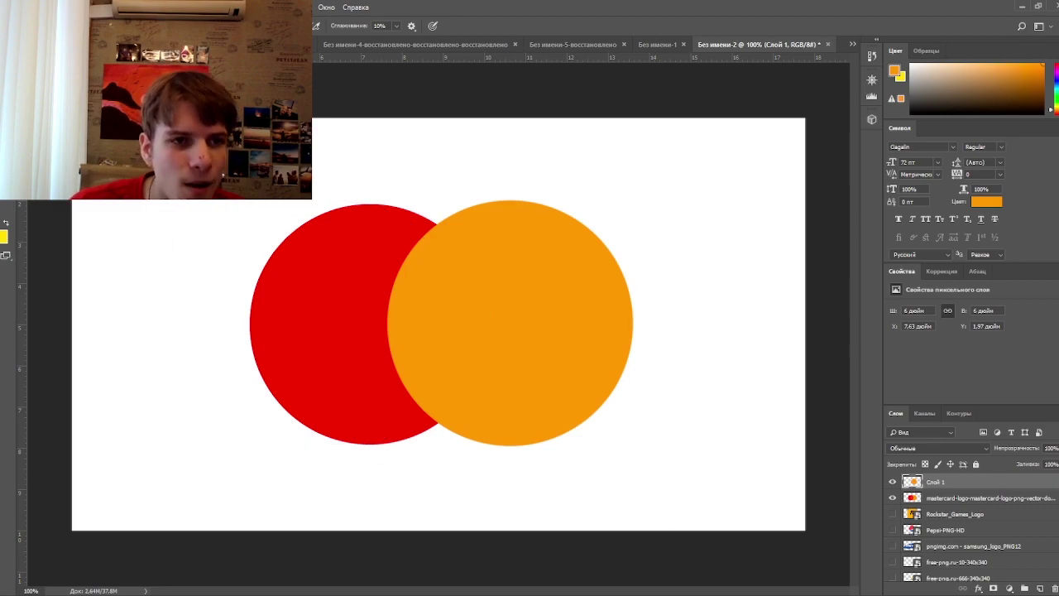
# Make the orange circle translucent and stamp a sampled red circle about 6 inches wide on a new layer beneath it
pyautogui.keyDown('alt'); pyautogui.click(367, 307); pyautogui.keyUp('alt')
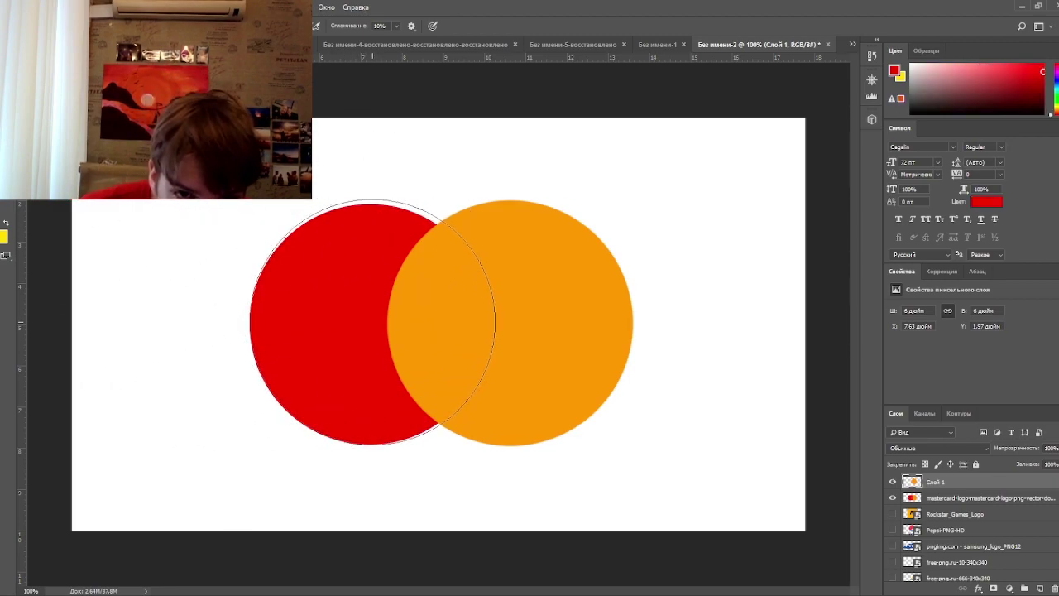
pyautogui.click(372, 321)
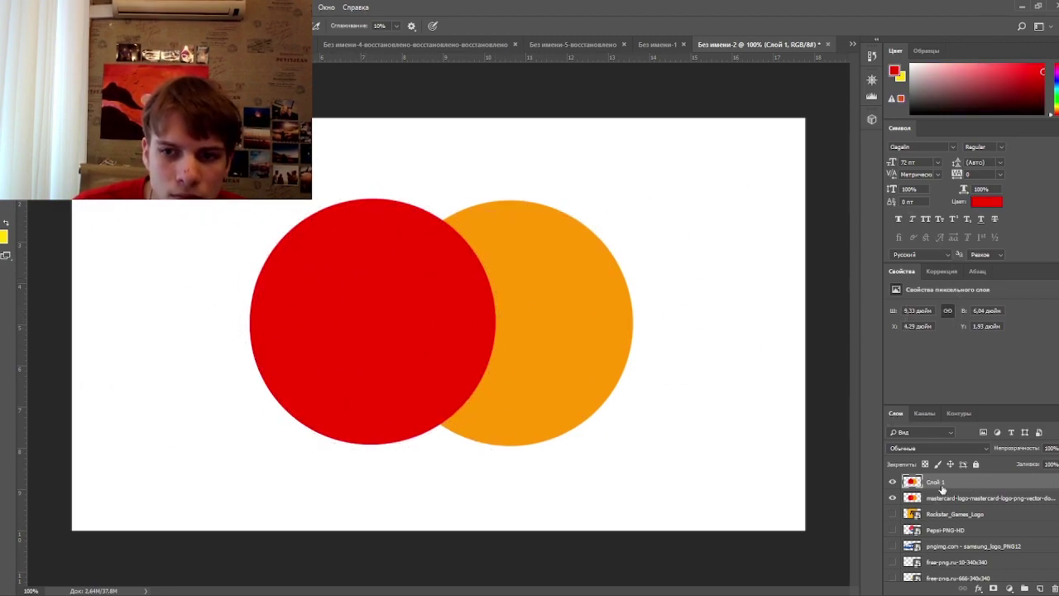
pyautogui.hotkey('ctrl', 'z')
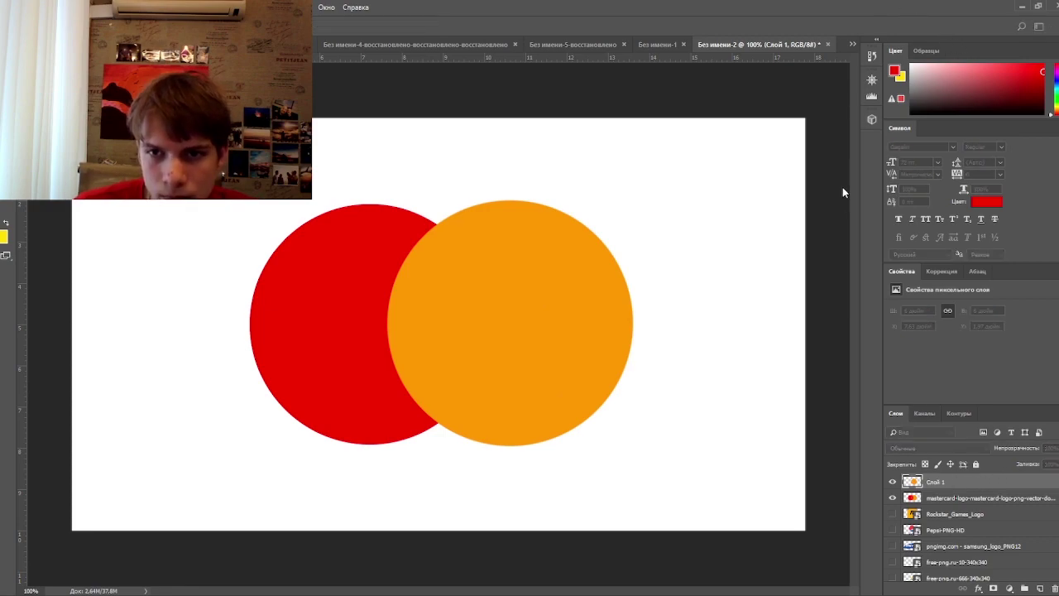
pyautogui.hotkey('ctrl', 'alt', 'z')
pyautogui.click(1039, 588)
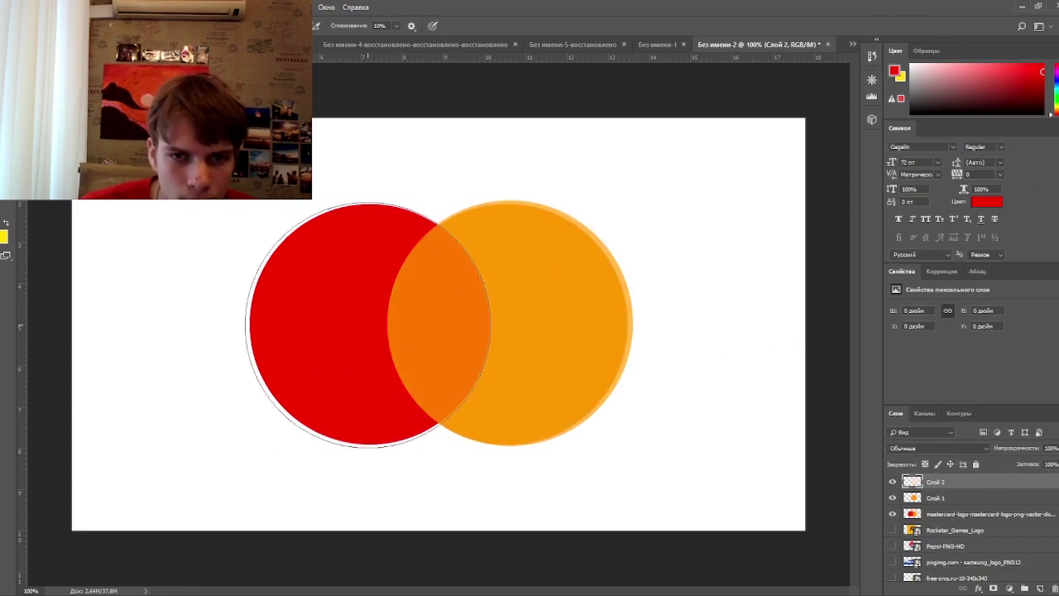
pyautogui.click(371, 324)
pyautogui.hotkey('ctrl', '[')
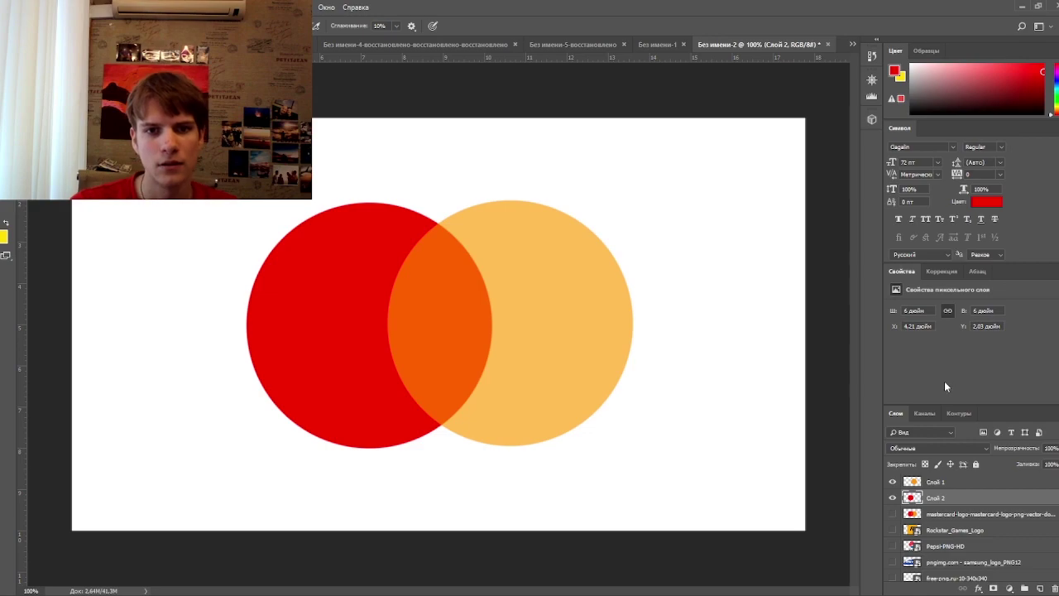
# Stamp a circle in the sampled orange-red overlap colour behind the orange one, on a new layer moved below the red circle
pyautogui.click(1039, 588)
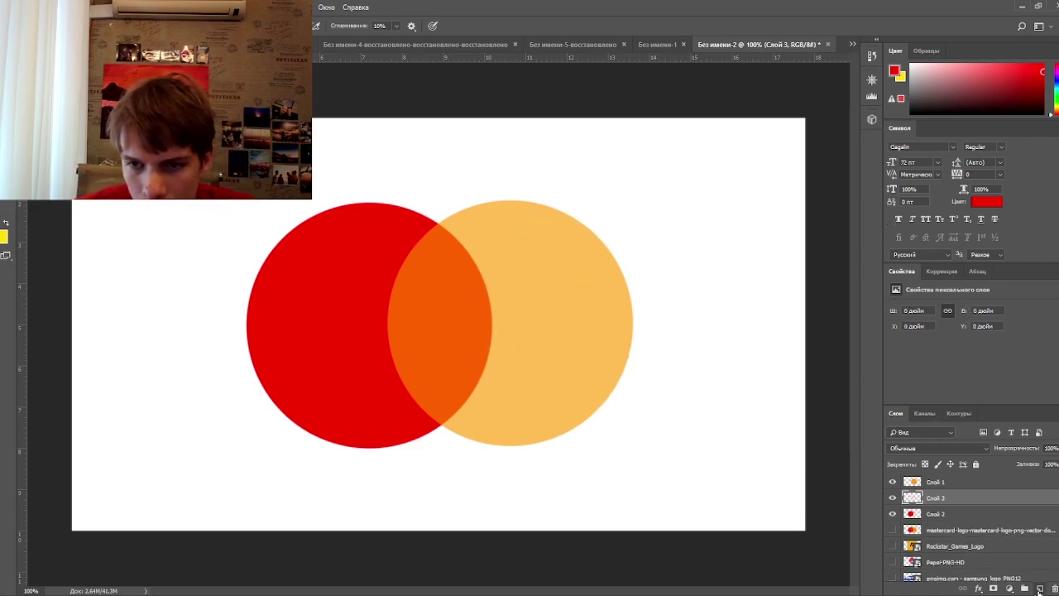
pyautogui.keyDown('alt'); pyautogui.click(477, 299); pyautogui.keyUp('alt')
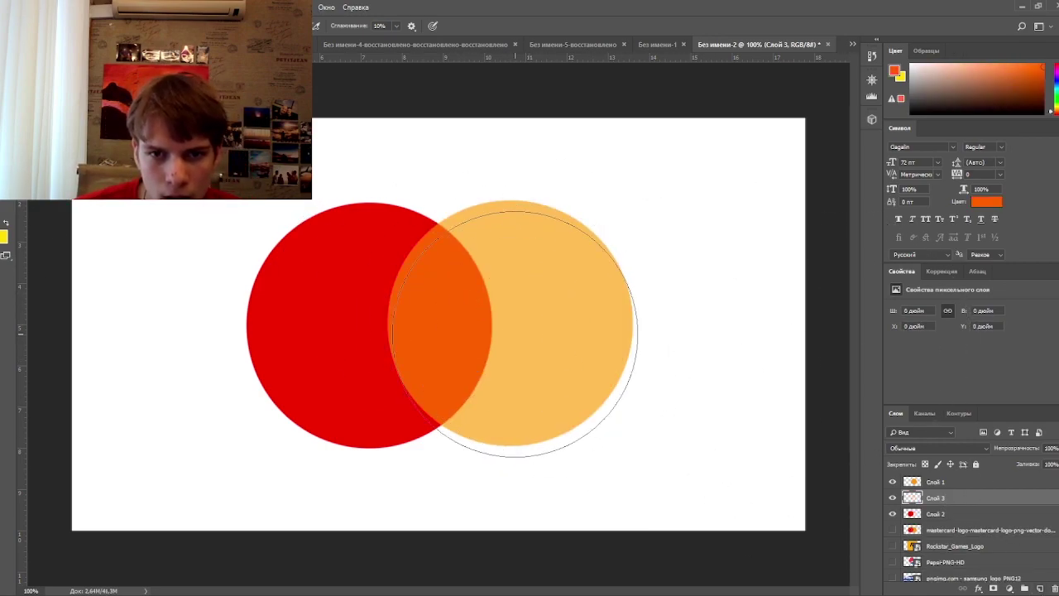
pyautogui.click(511, 323)
pyautogui.moveTo(953, 499); pyautogui.dragTo(936, 517)
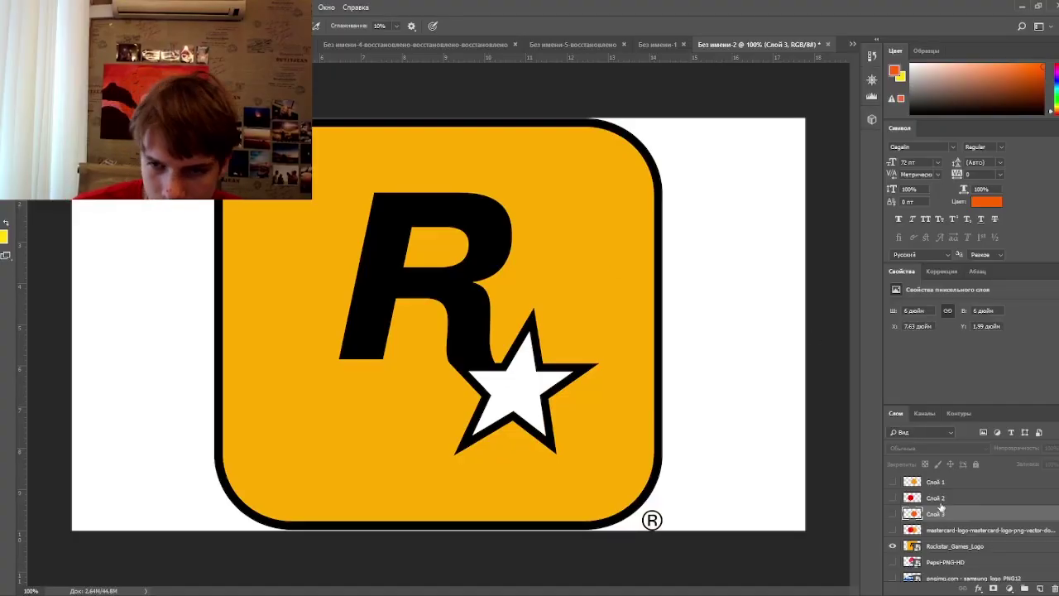
# Delete the Mastercard logo layer together with its three painted circle layers
pyautogui.click(942, 529)
pyautogui.keyDown('shift'); pyautogui.click(943, 483); pyautogui.keyUp('shift')
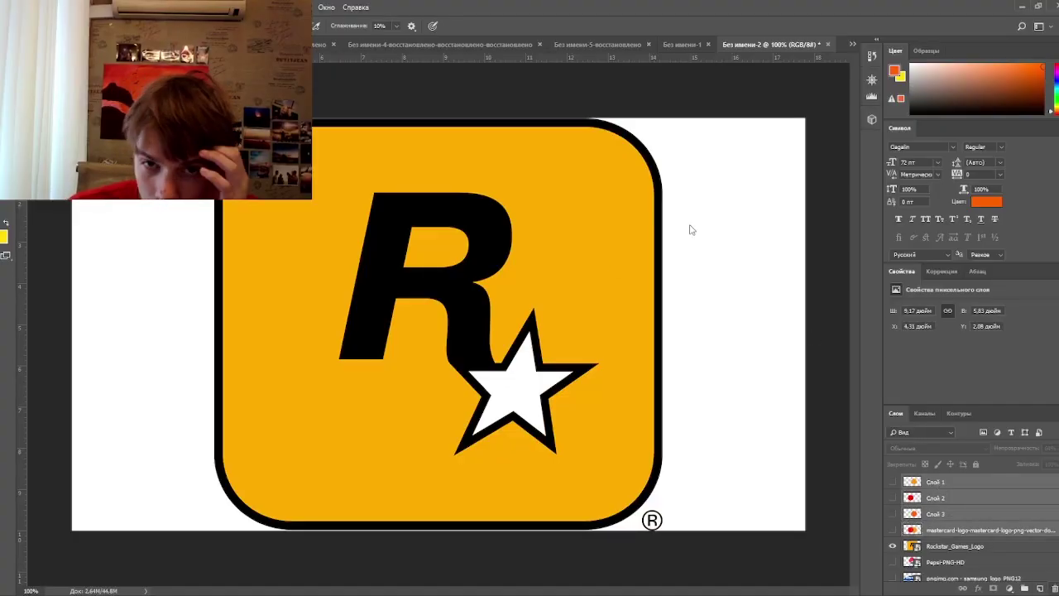
pyautogui.press('Delete')
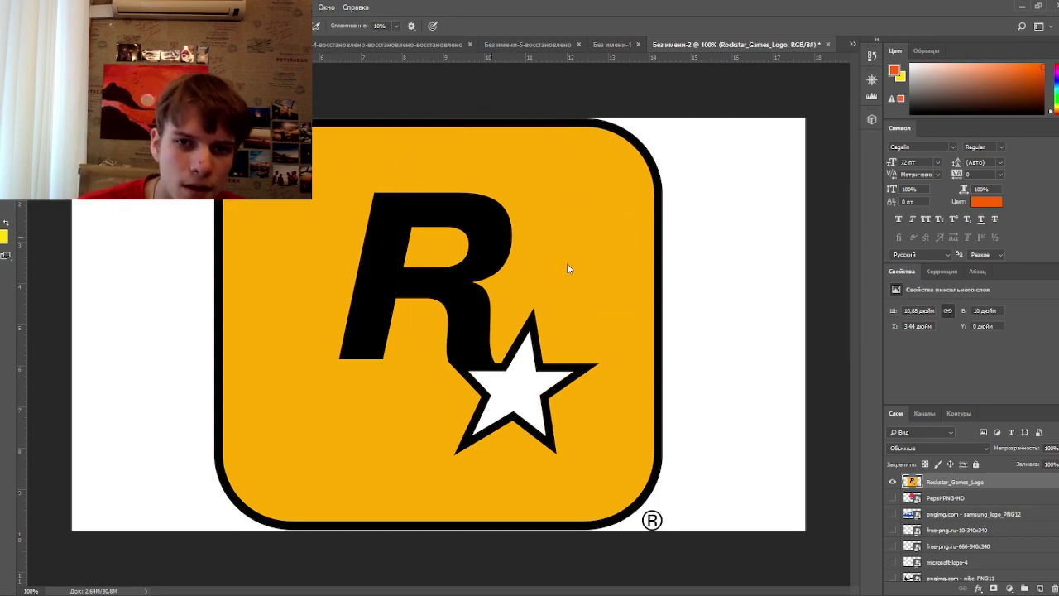
# Set the brush colour to black and add a new layer above the Rockstar logo, dimmed to 75% opacity
pyautogui.click(2, 231)
pyautogui.click(925, 260)
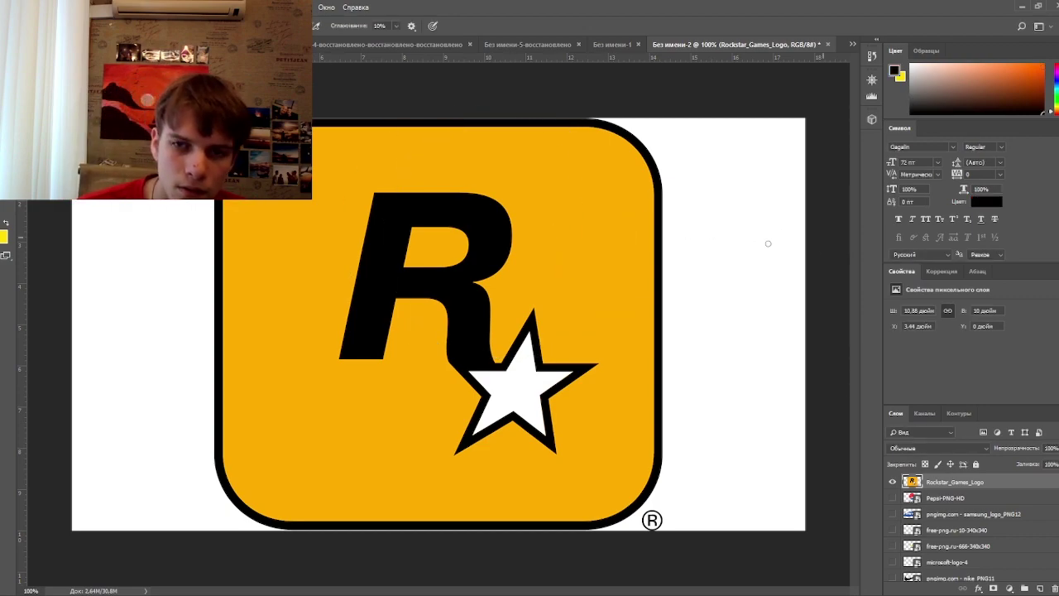
pyautogui.scroll(5, 761, 246)
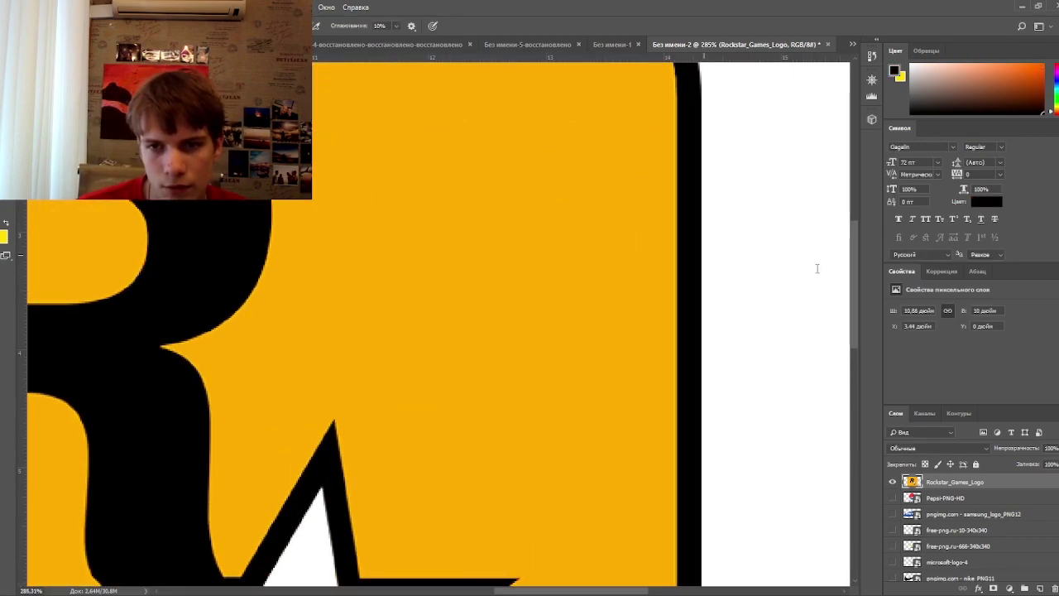
pyautogui.click(688, 246)
pyautogui.click(1057, 448)
pyautogui.moveTo(1057, 463)
pyautogui.mouseDown()
pyautogui.moveTo(1028, 463)
pyautogui.moveTo(1039, 463)
pyautogui.mouseUp()
pyautogui.click(1039, 589)
pyautogui.click(696, 331)
pyautogui.scroll(-6, 704, 331)
pyautogui.hotkey('ctrl', 'z')
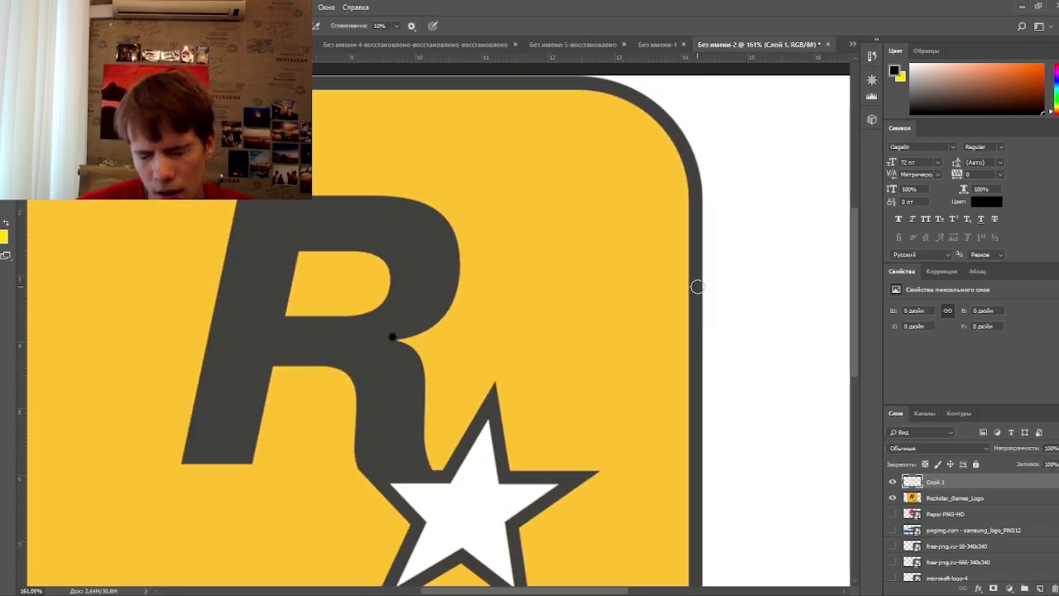
pyautogui.moveTo(697, 259)
pyautogui.mouseDown()
pyautogui.moveTo(695, 194)
pyautogui.moveTo(665, 134)
pyautogui.moveTo(589, 100)
pyautogui.mouseUp()
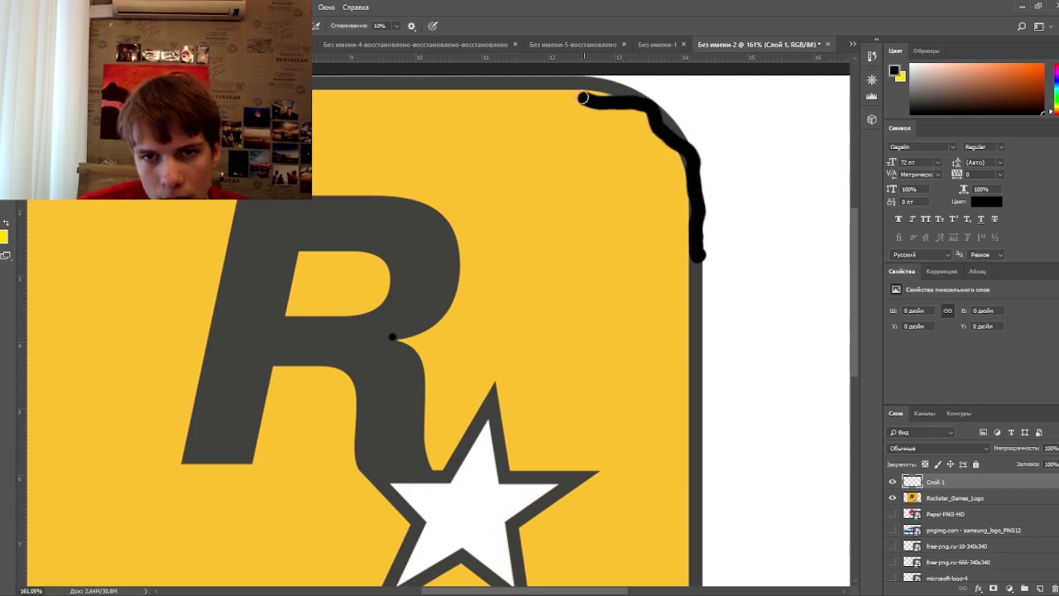
pyautogui.hotkey('ctrl', 'z')
pyautogui.moveTo(614, 393); pyautogui.dragTo(627, 388)
pyautogui.click(622, 378)
pyautogui.click(640, 379)
pyautogui.keyDown('ctrl'); pyautogui.click(672, 395); pyautogui.keyUp('ctrl')
pyautogui.hotkey('ctrl', 'z')
pyautogui.hotkey('ctrl', 'z')
pyautogui.hotkey('ctrl', 'z')
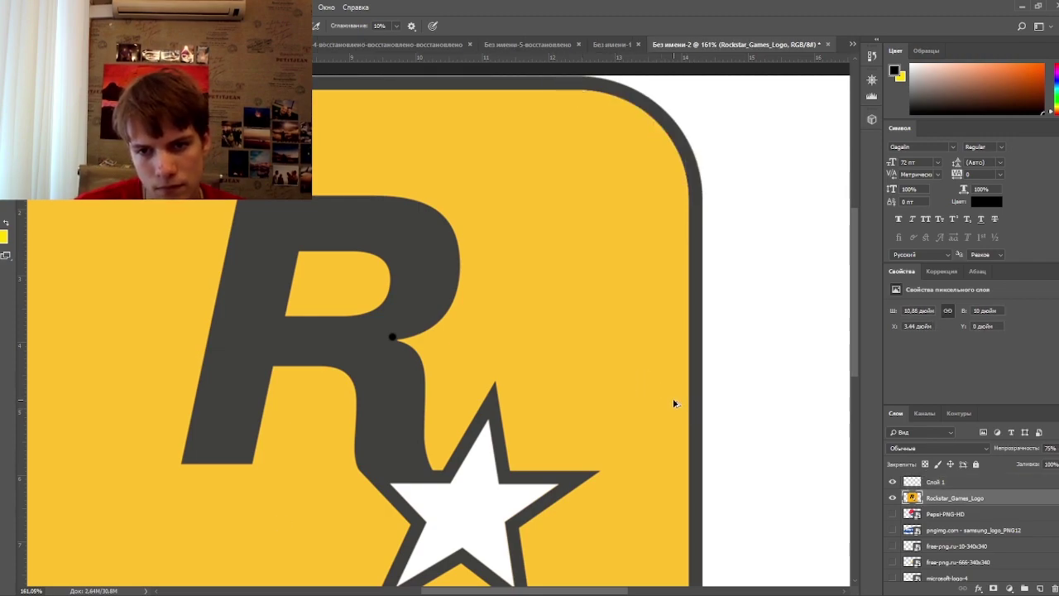
# Select the empty layer above the Rockstar Games logo for painting
pyautogui.moveTo(696, 252); pyautogui.dragTo(692, 215)
pyautogui.click(974, 484)
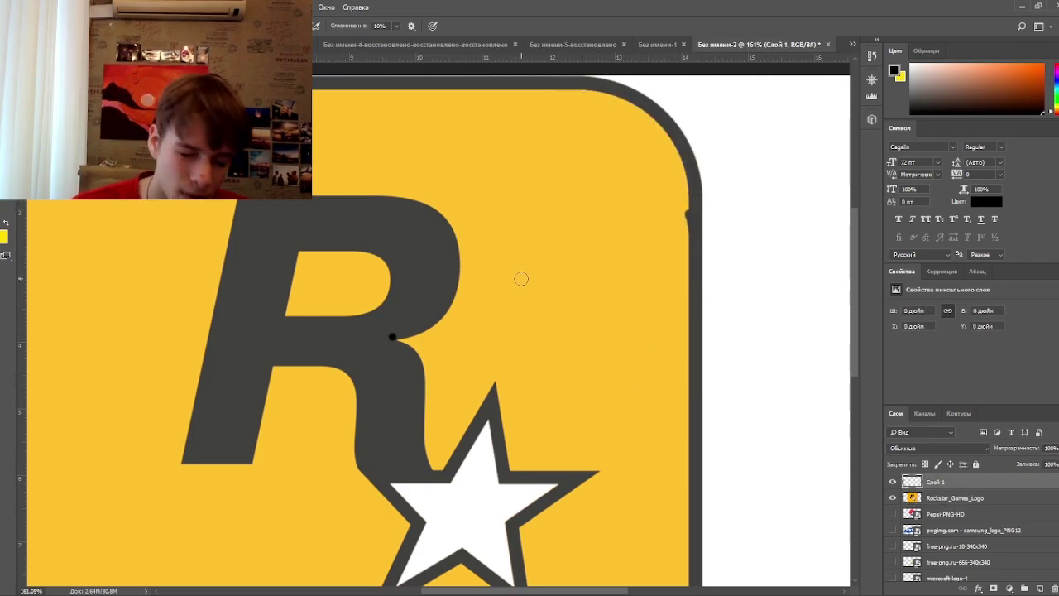
pyautogui.moveTo(699, 264)
pyautogui.mouseDown()
pyautogui.moveTo(698, 212)
pyautogui.moveTo(631, 88)
pyautogui.moveTo(313, 87)
pyautogui.mouseUp()
pyautogui.hotkey('ctrl', 'z')
pyautogui.scroll(-3, 649, 302)
pyautogui.moveTo(261, 259); pyautogui.dragTo(251, 267)
pyautogui.hotkey('ctrl', 'z')
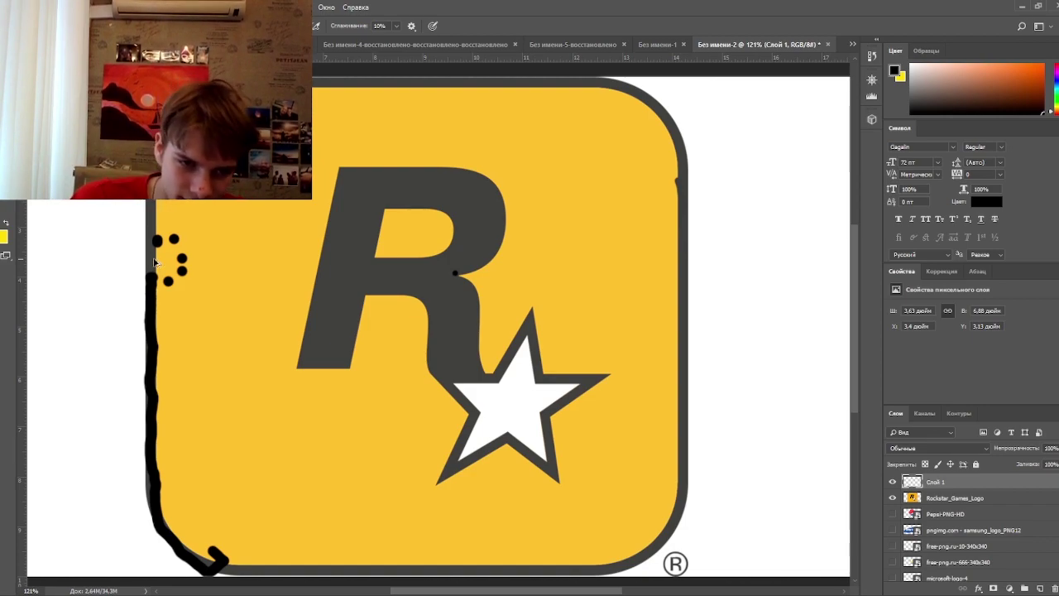
pyautogui.hotkey('ctrl', 'z')
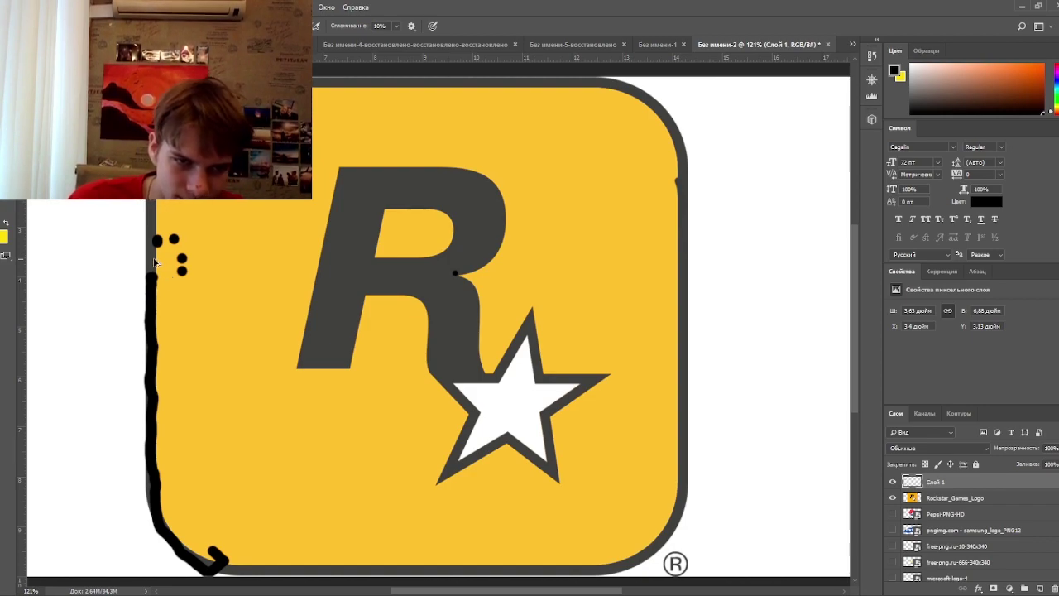
pyautogui.hotkey('ctrl', 'z')
pyautogui.hotkey('ctrl', 'z')
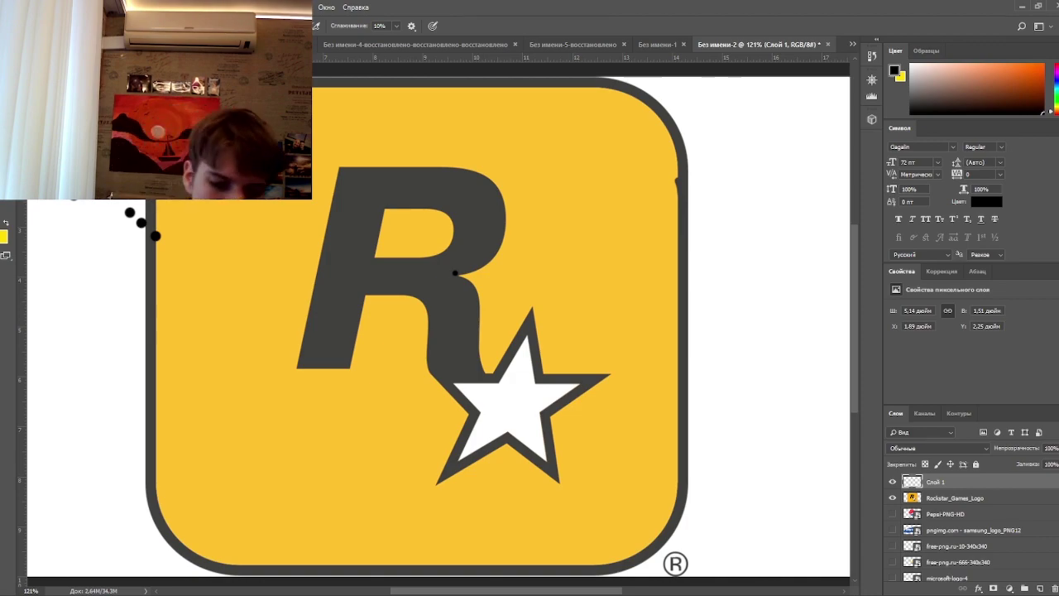
pyautogui.moveTo(154, 362)
pyautogui.mouseDown()
pyautogui.moveTo(154, 390)
pyautogui.moveTo(148, 297)
pyautogui.moveTo(703, 301)
pyautogui.moveTo(625, 532)
pyautogui.moveTo(642, 500)
pyautogui.mouseUp()
pyautogui.hotkey('ctrl', 'z')
pyautogui.click(190, 397)
pyautogui.click(154, 465)
pyautogui.hotkey('ctrl', 'z')
pyautogui.hotkey('ctrl', 'z')
pyautogui.moveTo(149, 381); pyautogui.dragTo(162, 531)
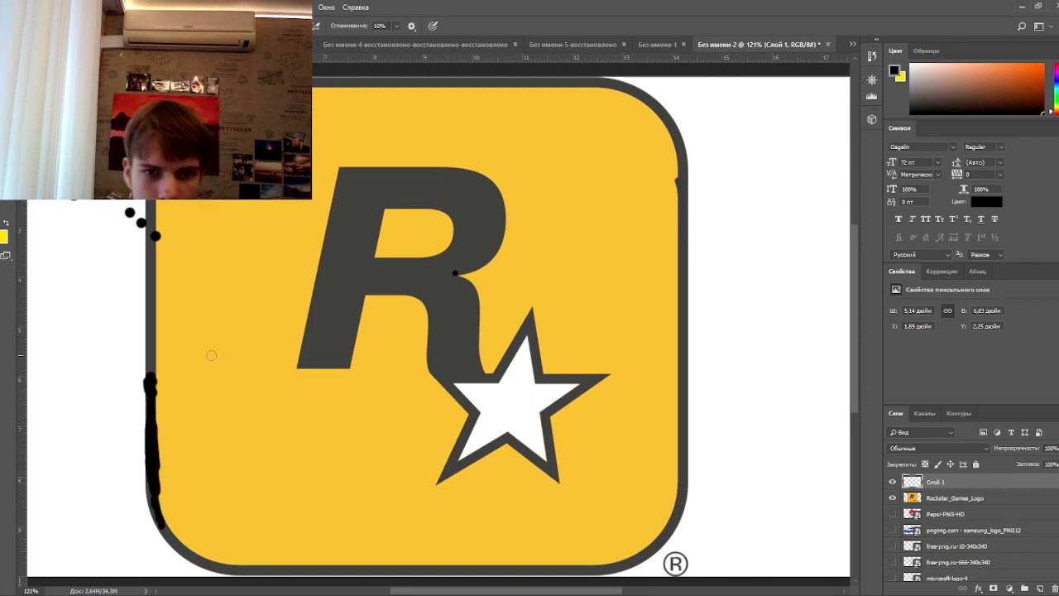
pyautogui.click(161, 367)
pyautogui.moveTo(149, 322); pyautogui.dragTo(150, 205)
pyautogui.moveTo(384, 69); pyautogui.dragTo(548, 366)
pyautogui.hotkey('ctrl', 'z')
pyautogui.hotkey('ctrl', 'z')
pyautogui.hotkey('ctrl', 'z')
pyautogui.click(151, 271)
pyautogui.click(213, 364)
pyautogui.moveTo(149, 386)
pyautogui.mouseDown()
pyautogui.moveTo(158, 410)
pyautogui.moveTo(519, 546)
pyautogui.moveTo(397, 161)
pyautogui.mouseUp()
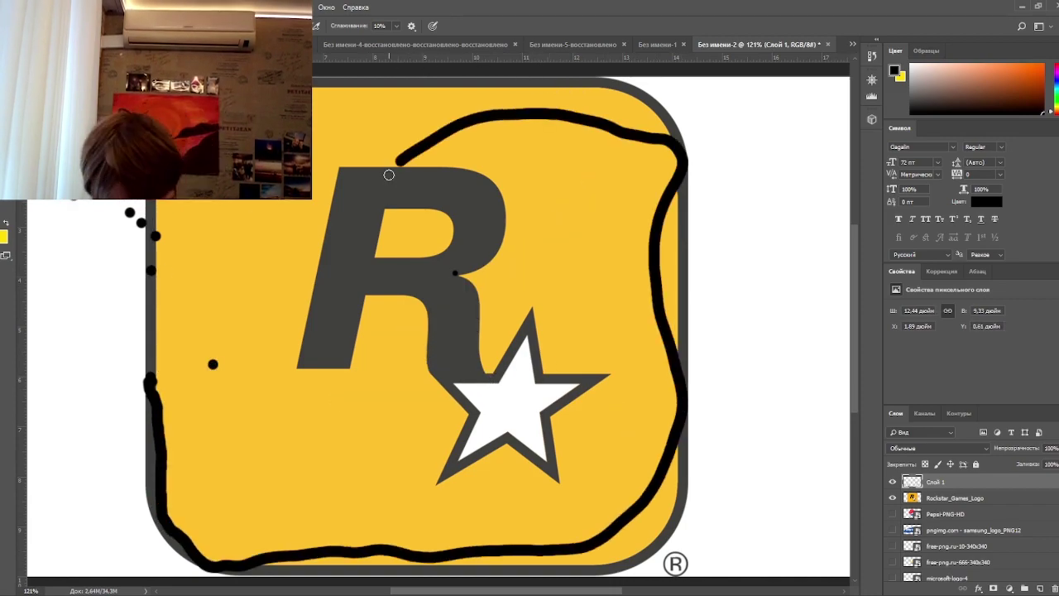
pyautogui.hotkey('ctrl', 'alt', 'z')
# Trace the rounded frame of the Rockstar Games logo in black along its left, upper and right edges
pyautogui.moveTo(150, 291)
pyautogui.mouseDown()
pyautogui.moveTo(171, 532)
pyautogui.moveTo(143, 299)
pyautogui.moveTo(151, 239)
pyautogui.mouseUp()
pyautogui.moveTo(273, 82)
pyautogui.mouseDown()
pyautogui.moveTo(612, 83)
pyautogui.moveTo(685, 174)
pyautogui.moveTo(675, 228)
pyautogui.moveTo(683, 516)
pyautogui.mouseUp()
pyautogui.moveTo(683, 516); pyautogui.dragTo(598, 571)
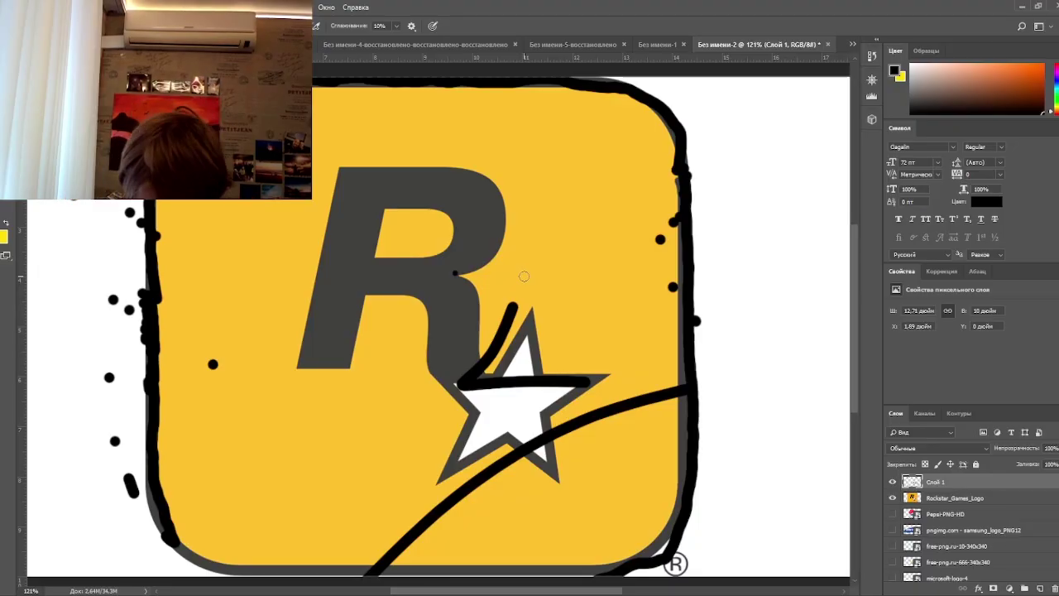
# Paint over the strokes of the letter R in black with the brush
pyautogui.moveTo(408, 342); pyautogui.dragTo(427, 348)
pyautogui.moveTo(362, 343); pyautogui.dragTo(365, 369)
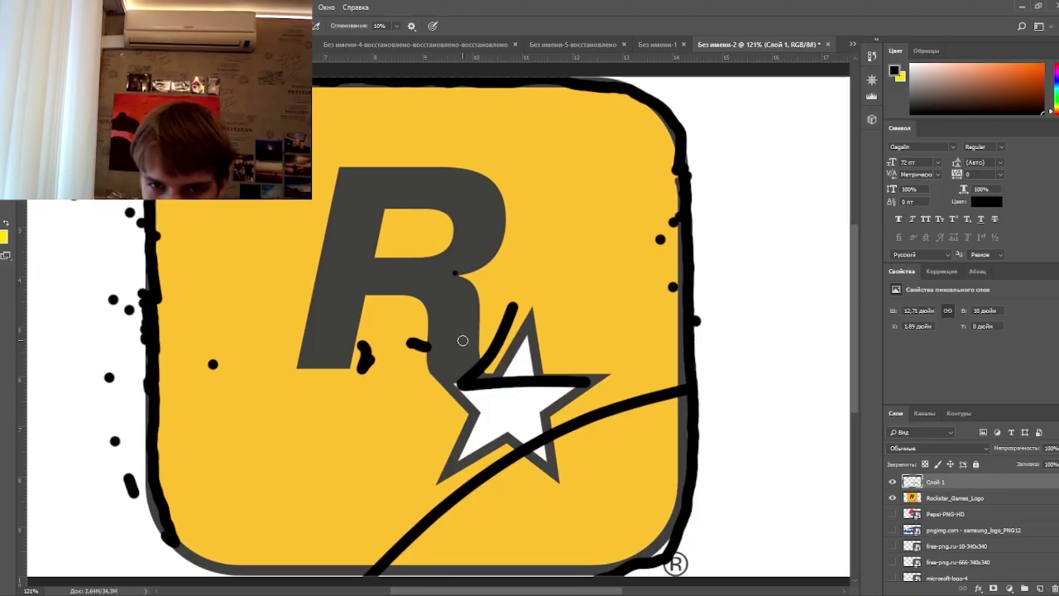
pyautogui.moveTo(335, 285)
pyautogui.mouseDown()
pyautogui.moveTo(375, 268)
pyautogui.moveTo(440, 304)
pyautogui.moveTo(462, 256)
pyautogui.moveTo(440, 193)
pyautogui.moveTo(349, 272)
pyautogui.moveTo(327, 348)
pyautogui.mouseUp()
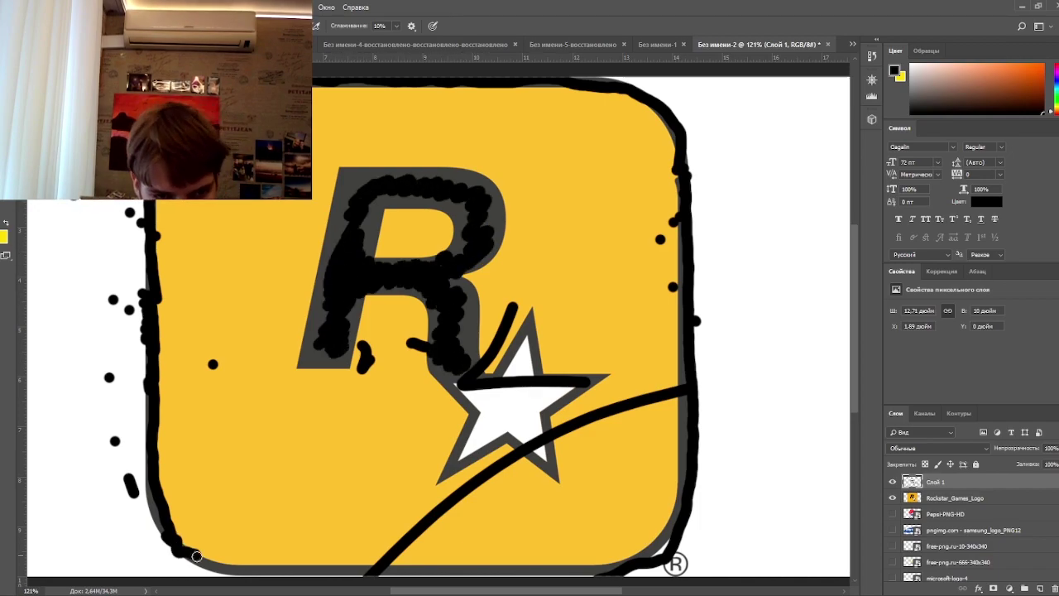
# Close the lower edge of the black frame and outline the star beside the R
pyautogui.moveTo(187, 551); pyautogui.dragTo(704, 457)
pyautogui.moveTo(451, 390)
pyautogui.mouseDown()
pyautogui.moveTo(554, 464)
pyautogui.moveTo(453, 384)
pyautogui.mouseUp()
# Add a layer beneath the black tracing and fill the framed area with the logo's sampled yellow
pyautogui.keyDown('ctrl'); pyautogui.click(1040, 588); pyautogui.keyUp('ctrl')
pyautogui.keyDown('alt'); pyautogui.click(585, 243); pyautogui.keyUp('alt')
pyautogui.moveTo(324, 346)
pyautogui.mouseDown()
pyautogui.moveTo(359, 266)
pyautogui.moveTo(560, 406)
pyautogui.mouseUp()
pyautogui.moveTo(211, 193); pyautogui.dragTo(400, 296)
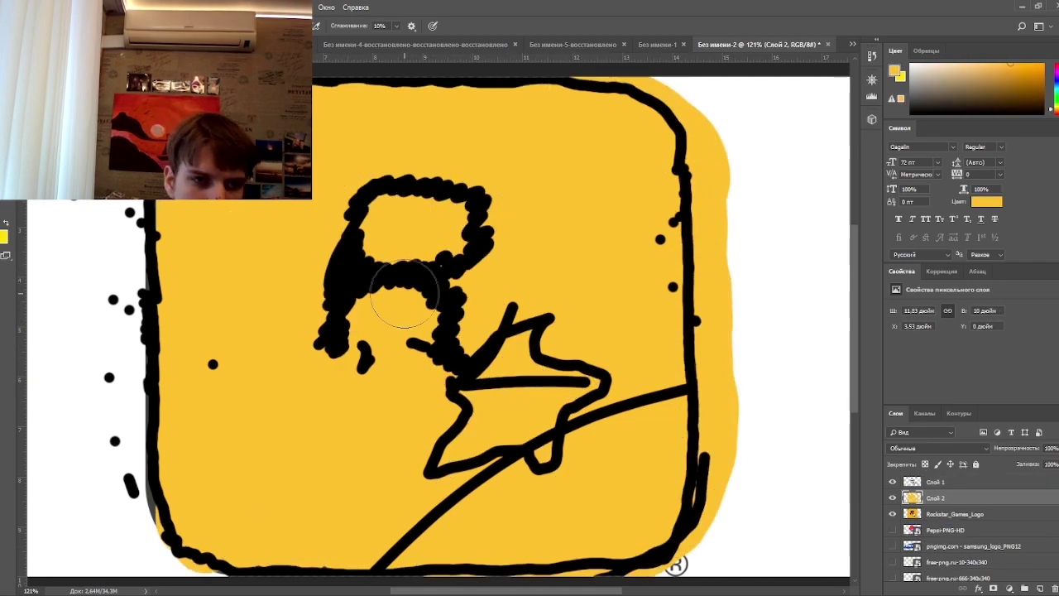
# Paint the inside of the star with sampled white, reducing the brush size for its points
pyautogui.keyDown('alt'); pyautogui.click(785, 422); pyautogui.keyUp('alt')
pyautogui.moveTo(494, 395); pyautogui.dragTo(500, 404)
pyautogui.press('[')
pyautogui.press('[')
pyautogui.press('[')
pyautogui.press('[')
pyautogui.moveTo(513, 352)
pyautogui.mouseDown()
pyautogui.moveTo(578, 393)
pyautogui.moveTo(542, 453)
pyautogui.mouseUp()
# Show only the Pepsi logo layer and erase the "pepsi" wordmark below the emblem
pyautogui.scroll(-4, 573, 386)
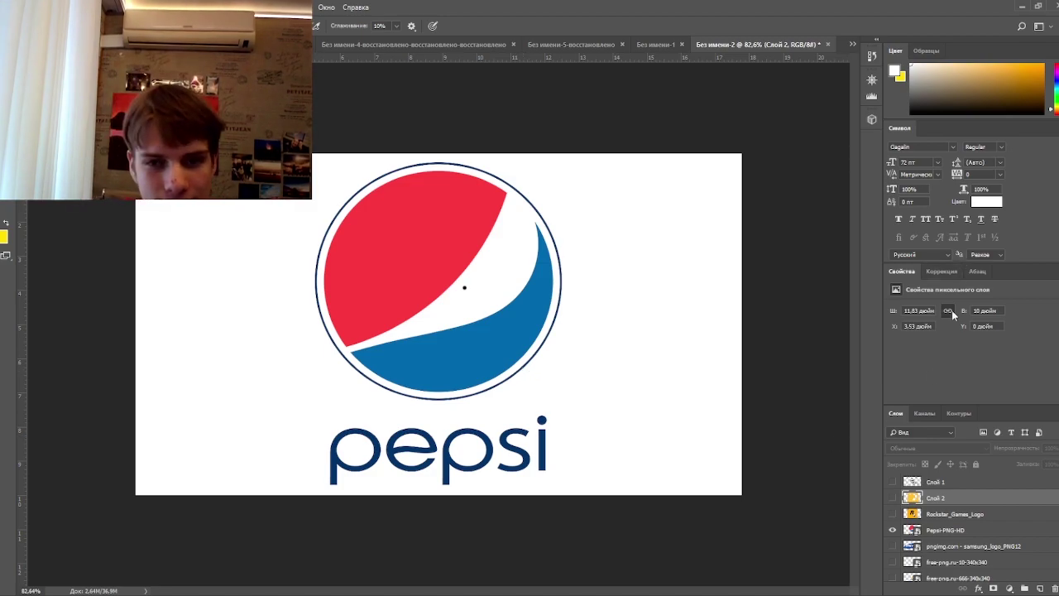
pyautogui.press('e')
pyautogui.click(938, 529)
pyautogui.moveTo(331, 451)
pyautogui.mouseDown()
pyautogui.moveTo(546, 473)
pyautogui.moveTo(541, 447)
pyautogui.mouseUp()
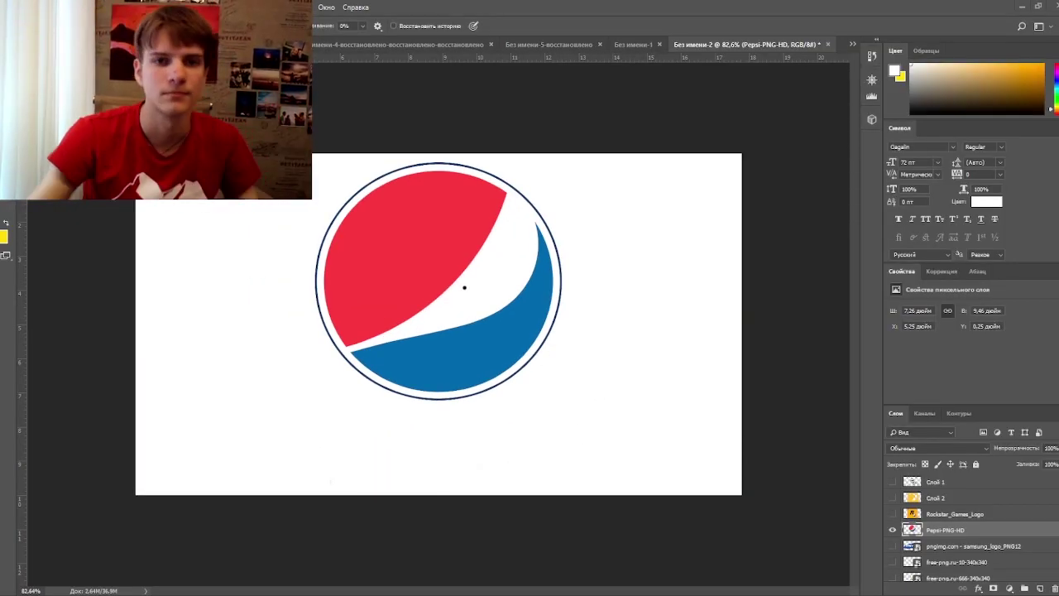
# Delete the Rockstar Games logo layer together with its two painted layers
pyautogui.click(949, 514)
pyautogui.keyDown('shift'); pyautogui.click(940, 483); pyautogui.keyUp('shift')
pyautogui.click(1054, 589)
# Sample the Pepsi emblem's blue, add a new layer above the logo and lower the original logo's opacity
pyautogui.click(466, 223)
pyautogui.press('i')
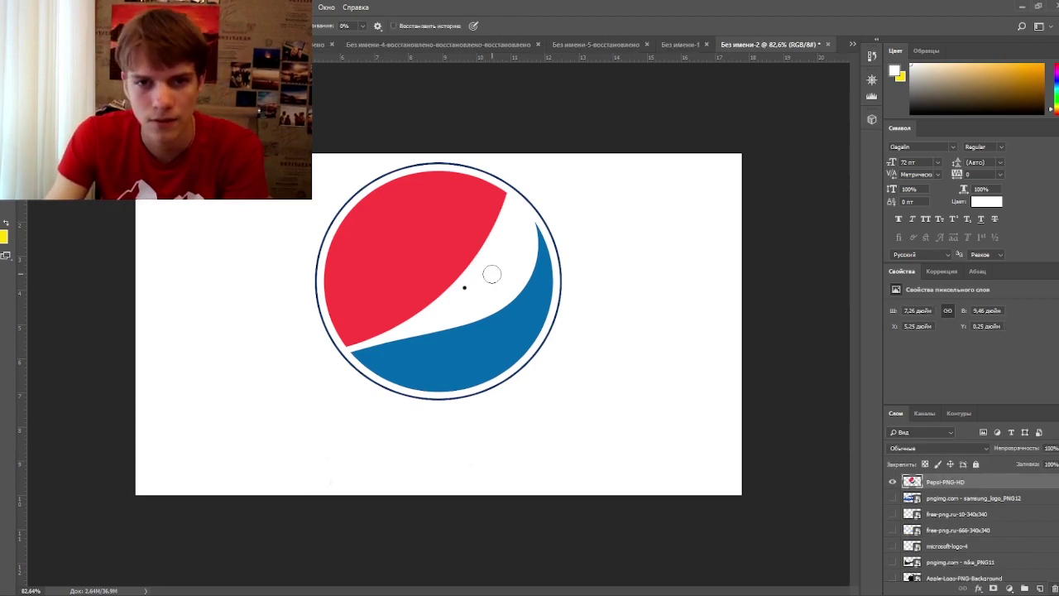
pyautogui.click(526, 315)
pyautogui.press('e')
pyautogui.click(1040, 588)
pyautogui.click(946, 498)
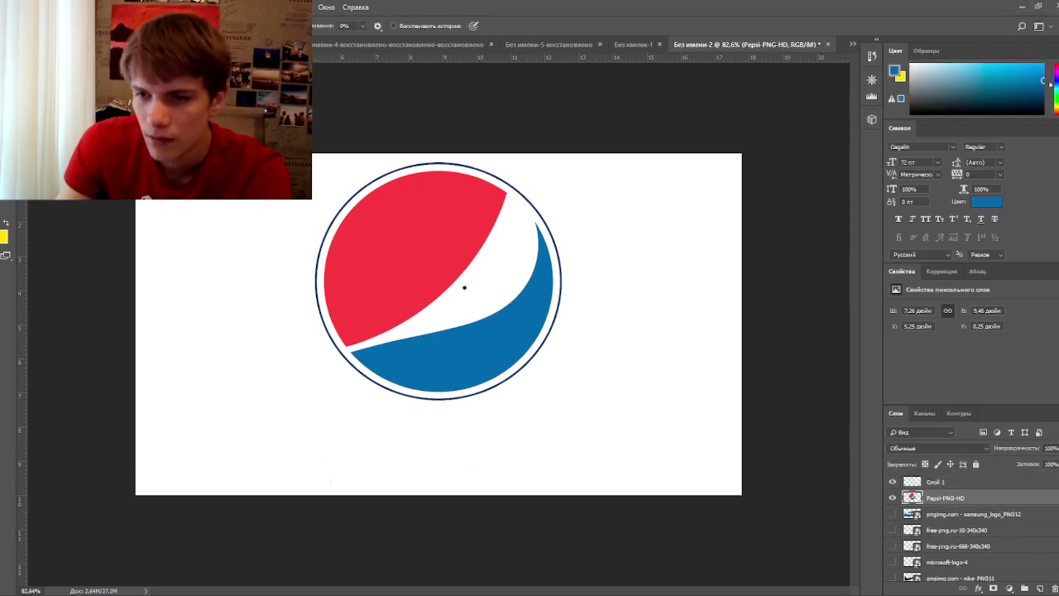
pyautogui.moveTo(1016, 447); pyautogui.dragTo(991, 447)
pyautogui.click(936, 481)
# Paint over the lower wave of the Pepsi emblem in the sampled blue on the new layer
pyautogui.press('b')
pyautogui.moveTo(438, 373)
pyautogui.mouseDown()
pyautogui.moveTo(492, 357)
pyautogui.moveTo(418, 347)
pyautogui.moveTo(515, 337)
pyautogui.moveTo(403, 381)
pyautogui.mouseUp()
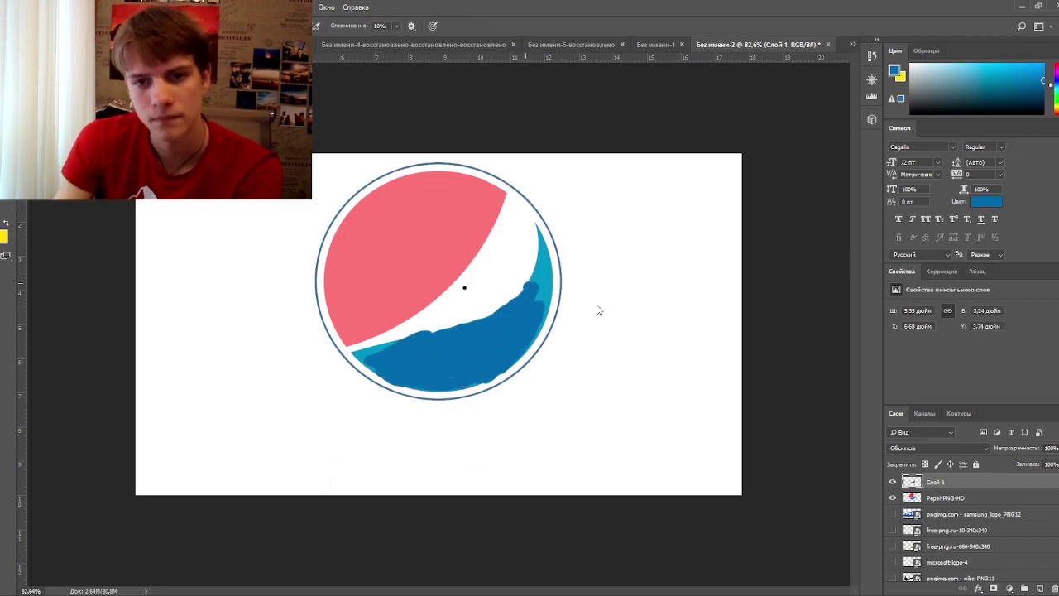
pyautogui.moveTo(540, 254)
pyautogui.mouseDown()
pyautogui.moveTo(553, 283)
pyautogui.moveTo(538, 324)
pyautogui.mouseUp()
pyautogui.hotkey('ctrl', 'z')
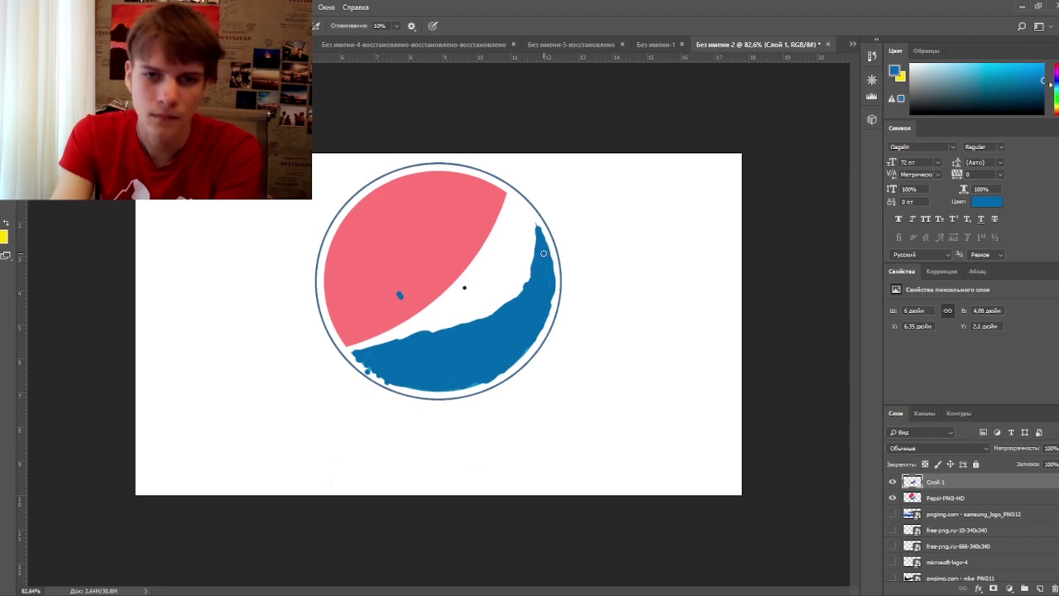
# Add another layer and outline the upper segment of the Pepsi emblem in bright red
pyautogui.click(1040, 588)
pyautogui.click(1056, 64)
pyautogui.click(1043, 68)
pyautogui.moveTo(453, 256); pyautogui.dragTo(394, 313)
pyautogui.moveTo(348, 342); pyautogui.dragTo(349, 343)
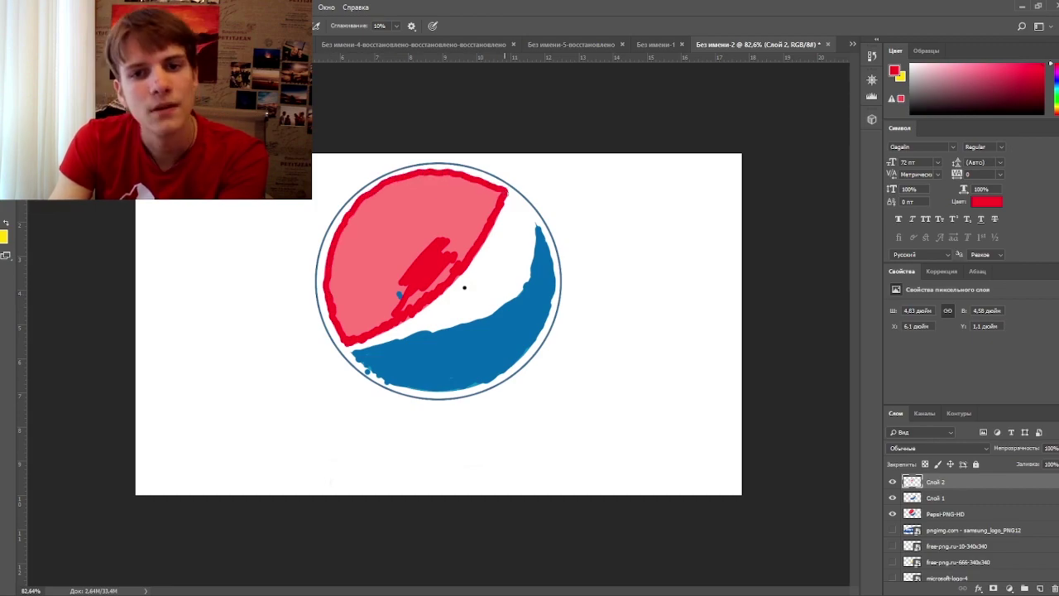
pyautogui.click(395, 228)
pyautogui.click(437, 215)
pyautogui.moveTo(448, 177); pyautogui.dragTo(459, 173)
pyautogui.hotkey('ctrl', 'z')
pyautogui.hotkey('ctrl', 'z')
pyautogui.moveTo(270, 337); pyautogui.dragTo(275, 328)
pyautogui.click(295, 316)
pyautogui.click(349, 286)
pyautogui.hotkey('ctrl', 'z')
pyautogui.hotkey('ctrl', 'z')
pyautogui.hotkey('ctrl', 'z')
pyautogui.hotkey('ctrl', 'z')
pyautogui.click(525, 470)
pyautogui.hotkey('ctrl', 'z')
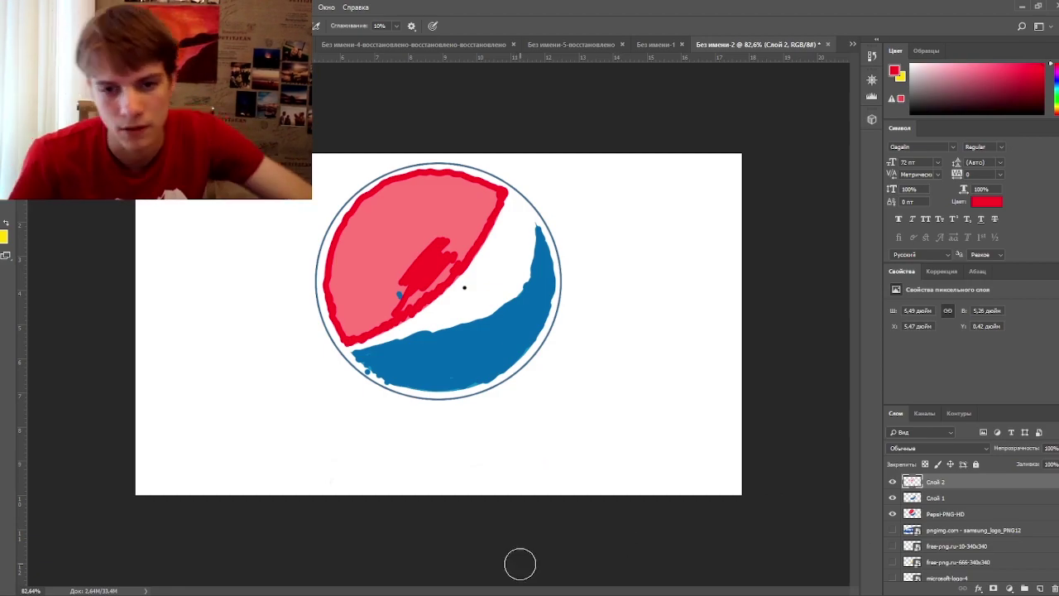
# Fill the inside of the outlined upper Pepsi segment with the same red
pyautogui.moveTo(383, 259)
pyautogui.mouseDown()
pyautogui.moveTo(413, 248)
pyautogui.moveTo(447, 215)
pyautogui.moveTo(372, 223)
pyautogui.moveTo(417, 281)
pyautogui.moveTo(389, 190)
pyautogui.moveTo(488, 184)
pyautogui.mouseUp()
# Sample the grey-blue of the Pepsi emblem's thin outer ring and start tracing the ring with it
pyautogui.scroll(5, 550, 333)
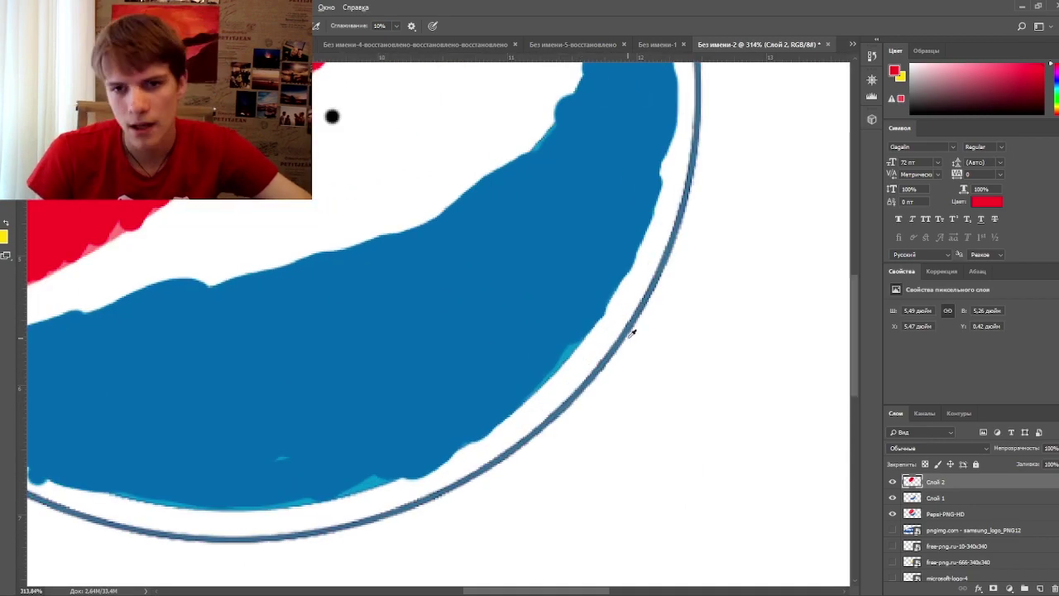
pyautogui.keyDown('alt'); pyautogui.click(601, 359); pyautogui.keyUp('alt')
pyautogui.moveTo(570, 401)
pyautogui.mouseDown()
pyautogui.moveTo(616, 343)
pyautogui.moveTo(673, 247)
pyautogui.mouseUp()
pyautogui.moveTo(676, 227)
pyautogui.mouseDown()
pyautogui.moveTo(594, 494)
pyautogui.moveTo(602, 257)
pyautogui.moveTo(651, 453)
pyautogui.mouseUp()
pyautogui.moveTo(648, 453)
pyautogui.mouseDown()
pyautogui.moveTo(569, 291)
pyautogui.moveTo(519, 232)
pyautogui.mouseUp()
# Trace the rest of the outer ring around the red segment in grey-blue, undoing strokes that stray
pyautogui.moveTo(549, 235)
pyautogui.mouseDown()
pyautogui.moveTo(748, 363)
pyautogui.moveTo(504, 248)
pyautogui.moveTo(302, 240)
pyautogui.moveTo(98, 346)
pyautogui.moveTo(506, 250)
pyautogui.mouseUp()
pyautogui.hotkey('ctrl', 'z')
pyautogui.moveTo(419, 327); pyautogui.dragTo(848, 233)
pyautogui.hotkey('ctrl', 'z')
pyautogui.moveTo(356, 421); pyautogui.dragTo(821, 222)
pyautogui.click(321, 236)
pyautogui.moveTo(399, 464); pyautogui.dragTo(456, 234)
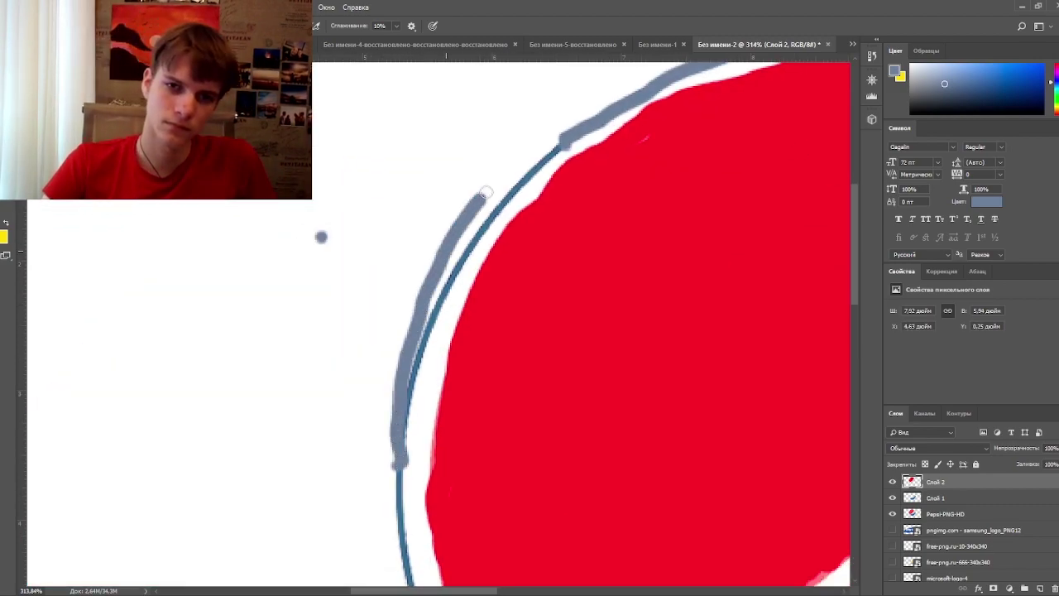
pyautogui.hotkey('ctrl', 'z')
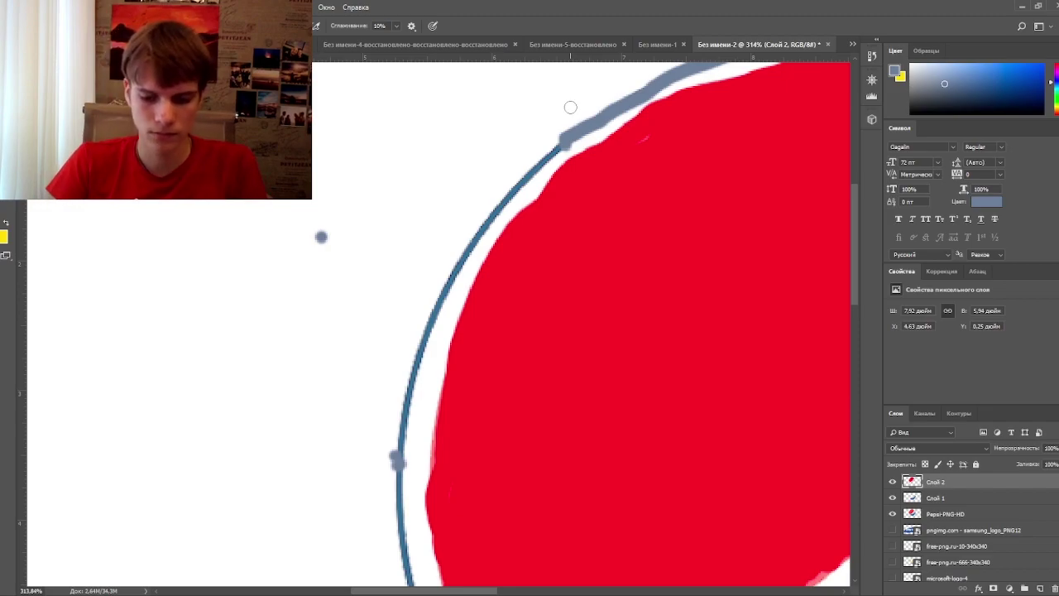
pyautogui.hotkey('ctrl', '1')
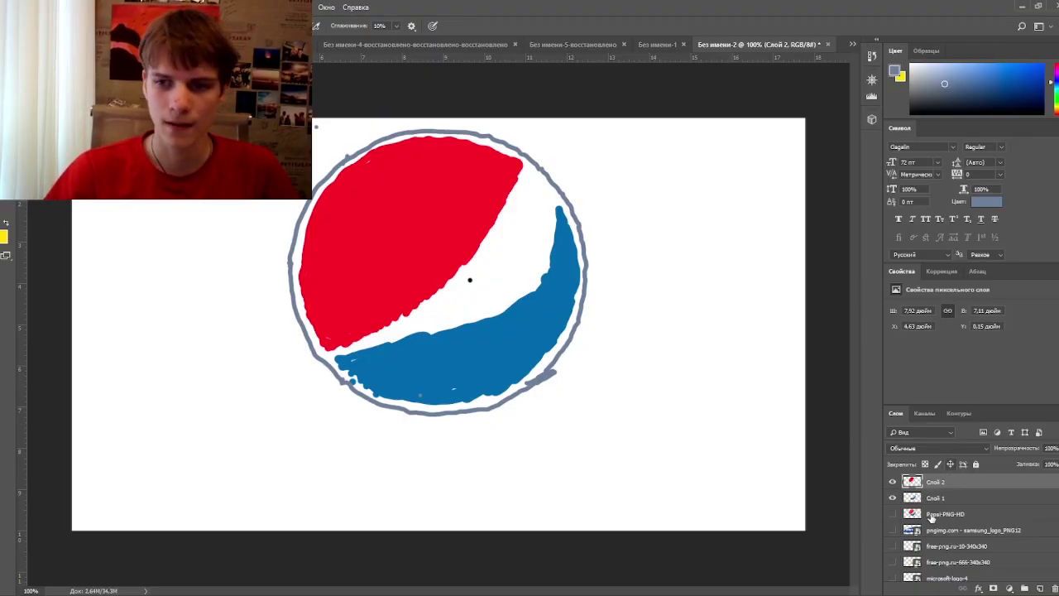
# Hide the two painted Pepsi layers and show the Samsung logo
pyautogui.click(892, 497)
pyautogui.click(892, 481)
pyautogui.click(891, 529)
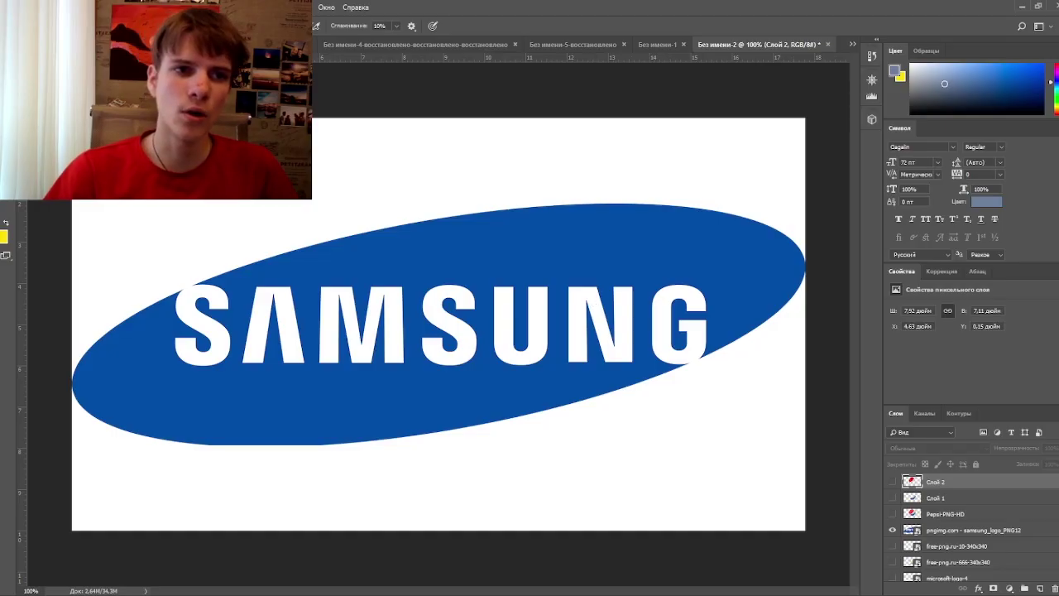
# Delete the Pepsi logo layer with its two painted layers and add a new layer above the Samsung logo
pyautogui.press('v')
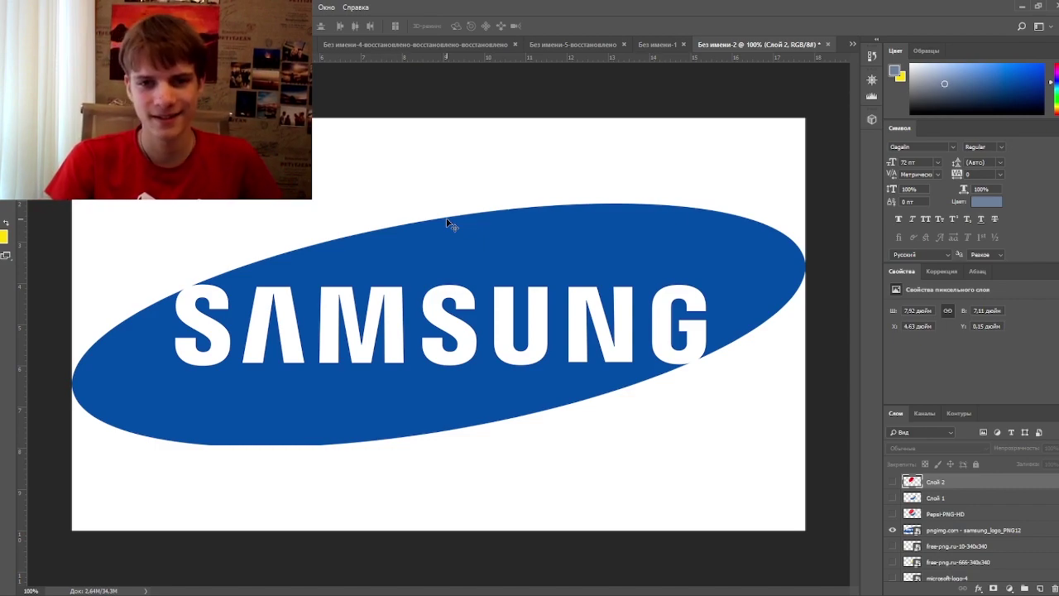
pyautogui.press('b')
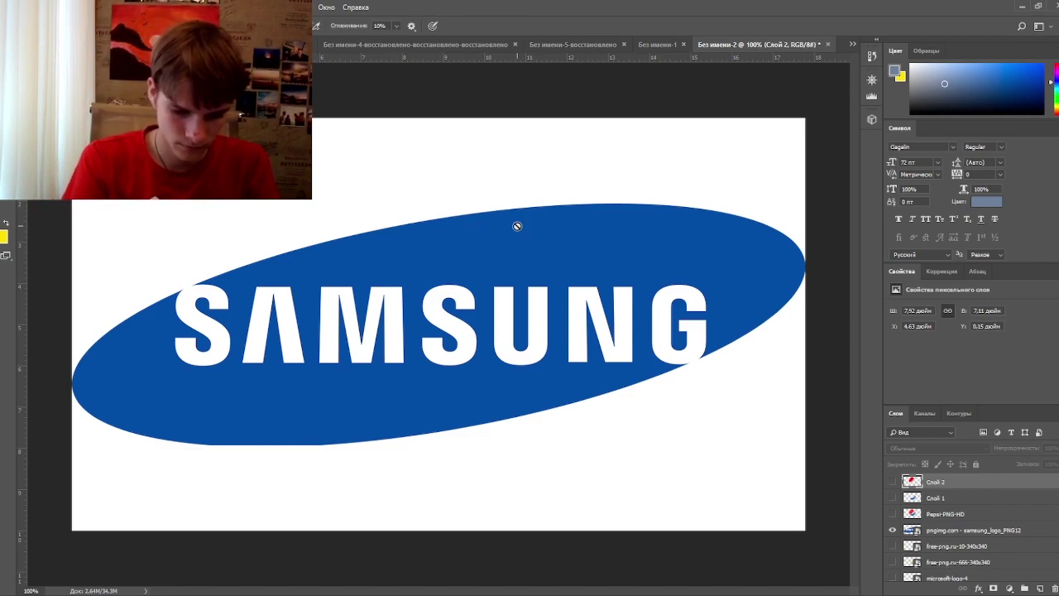
pyautogui.keyDown('shift'); pyautogui.click(941, 512); pyautogui.keyUp('shift')
pyautogui.click(1055, 588)
pyautogui.click(1039, 588)
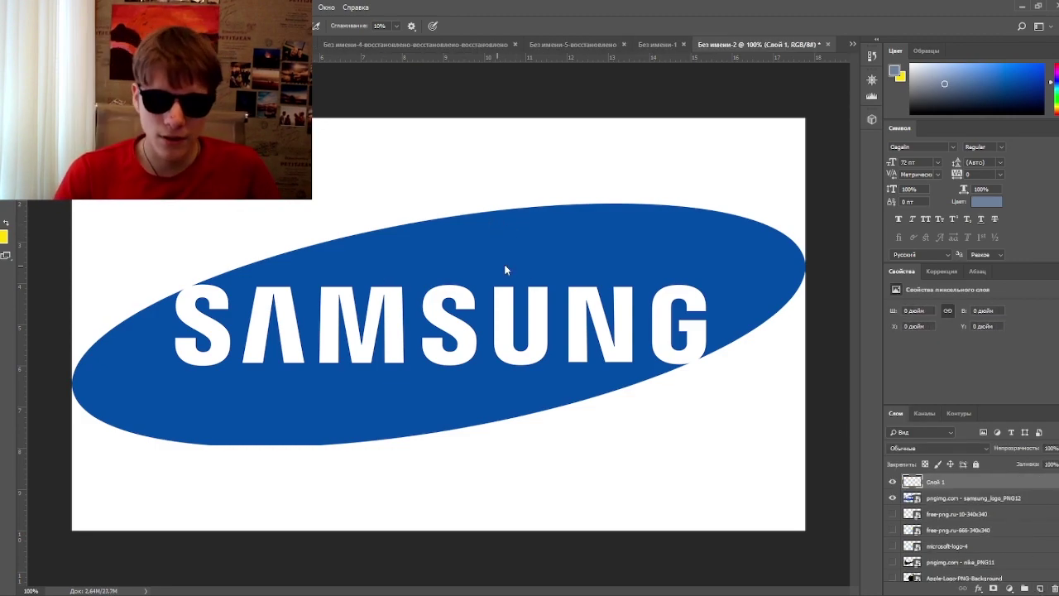
# Sample a light grey from the Samsung lettering and paint over the letter M on the new layer
pyautogui.scroll(9, 353, 328)
pyautogui.keyDown('alt'); pyautogui.click(456, 291); pyautogui.keyUp('alt')
pyautogui.moveTo(405, 264)
pyautogui.mouseDown()
pyautogui.moveTo(381, 379)
pyautogui.moveTo(361, 401)
pyautogui.moveTo(331, 314)
pyautogui.moveTo(289, 380)
pyautogui.moveTo(294, 240)
pyautogui.moveTo(329, 275)
pyautogui.moveTo(306, 241)
pyautogui.moveTo(348, 237)
pyautogui.moveTo(273, 389)
pyautogui.moveTo(405, 249)
pyautogui.moveTo(449, 276)
pyautogui.moveTo(461, 385)
pyautogui.moveTo(464, 250)
pyautogui.mouseUp()
pyautogui.moveTo(252, 316); pyautogui.dragTo(563, 289)
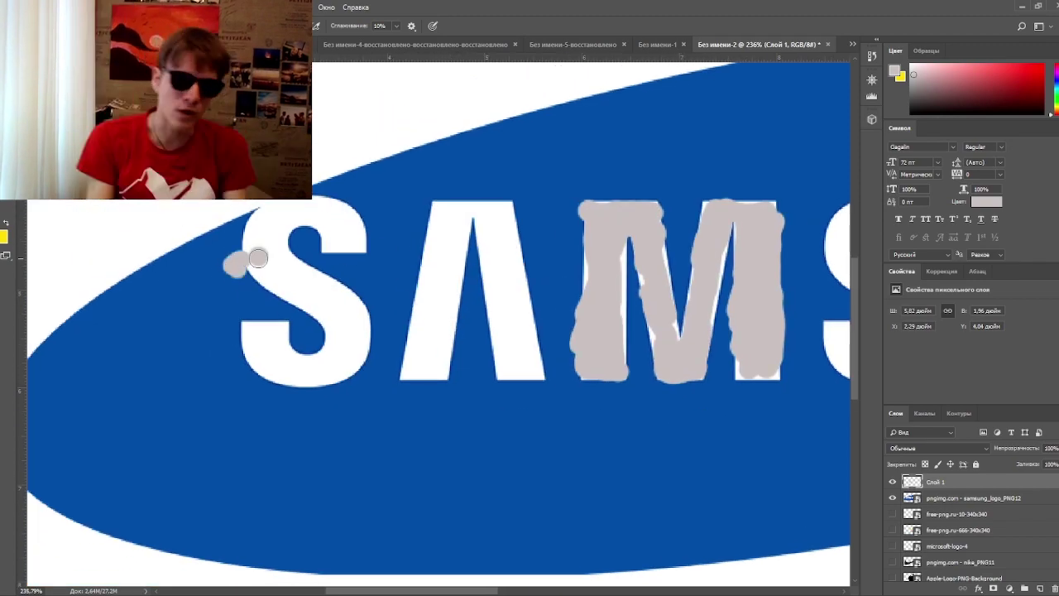
pyautogui.moveTo(274, 342); pyautogui.dragTo(284, 361)
pyautogui.hotkey('ctrl', 'z')
# Paint over the remaining Samsung letters in light grey and begin the oval in sampled blue on a layer beneath
pyautogui.moveTo(419, 293)
pyautogui.mouseDown()
pyautogui.moveTo(435, 255)
pyautogui.moveTo(435, 364)
pyautogui.moveTo(472, 217)
pyautogui.mouseUp()
pyautogui.moveTo(498, 214); pyautogui.dragTo(495, 356)
pyautogui.moveTo(253, 331)
pyautogui.mouseDown()
pyautogui.moveTo(288, 331)
pyautogui.moveTo(266, 258)
pyautogui.moveTo(345, 238)
pyautogui.mouseUp()
pyautogui.moveTo(687, 342); pyautogui.dragTo(224, 332)
pyautogui.moveTo(455, 230)
pyautogui.mouseDown()
pyautogui.moveTo(377, 223)
pyautogui.moveTo(439, 280)
pyautogui.moveTo(465, 351)
pyautogui.moveTo(385, 327)
pyautogui.mouseUp()
pyautogui.moveTo(550, 194)
pyautogui.mouseDown()
pyautogui.moveTo(542, 285)
pyautogui.moveTo(631, 275)
pyautogui.moveTo(632, 198)
pyautogui.mouseUp()
pyautogui.moveTo(712, 355)
pyautogui.mouseDown()
pyautogui.moveTo(740, 250)
pyautogui.moveTo(721, 205)
pyautogui.mouseUp()
pyautogui.moveTo(694, 254); pyautogui.dragTo(383, 272)
pyautogui.moveTo(460, 227)
pyautogui.mouseDown()
pyautogui.moveTo(453, 246)
pyautogui.moveTo(526, 260)
pyautogui.moveTo(514, 214)
pyautogui.mouseUp()
pyautogui.moveTo(680, 256)
pyautogui.mouseDown()
pyautogui.moveTo(636, 223)
pyautogui.moveTo(669, 376)
pyautogui.moveTo(662, 292)
pyautogui.mouseUp()
pyautogui.scroll(-6, 561, 264)
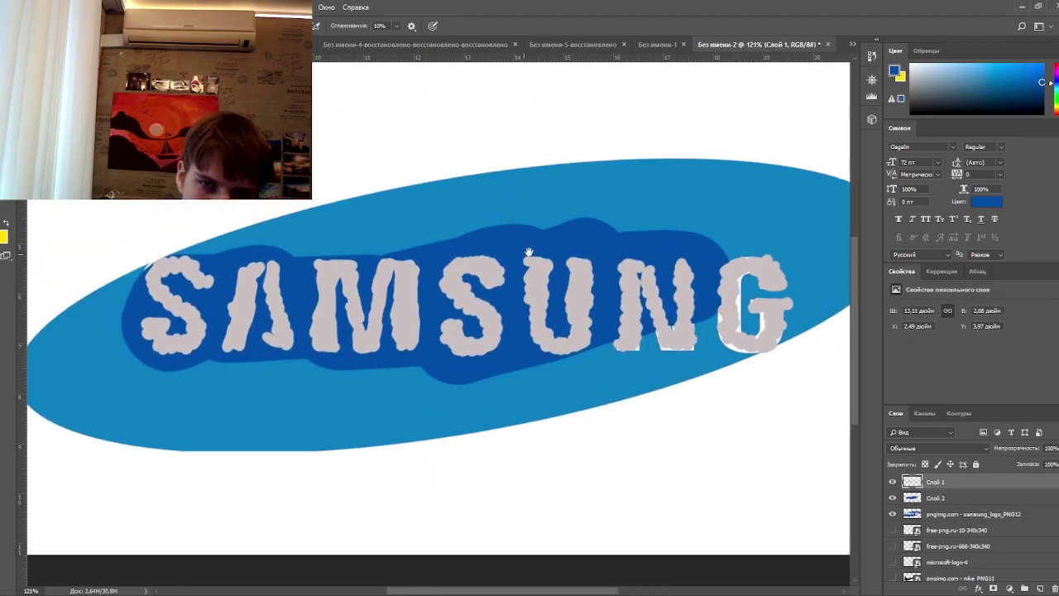
# Continue filling the Samsung oval with blue on the layer beneath the painted letters
pyautogui.moveTo(529, 251); pyautogui.dragTo(537, 255)
pyautogui.click(936, 498)
pyautogui.moveTo(514, 294)
pyautogui.mouseDown()
pyautogui.moveTo(401, 281)
pyautogui.moveTo(371, 354)
pyautogui.moveTo(396, 393)
pyautogui.moveTo(456, 385)
pyautogui.moveTo(137, 421)
pyautogui.moveTo(236, 320)
pyautogui.moveTo(262, 272)
pyautogui.moveTo(654, 209)
pyautogui.moveTo(510, 206)
pyautogui.mouseUp()
pyautogui.moveTo(390, 389)
pyautogui.mouseDown()
pyautogui.moveTo(634, 317)
pyautogui.moveTo(351, 230)
pyautogui.mouseUp()
pyautogui.moveTo(486, 293)
pyautogui.mouseDown()
pyautogui.moveTo(858, 227)
pyautogui.moveTo(848, 229)
pyautogui.mouseUp()
pyautogui.moveTo(289, 321); pyautogui.dragTo(323, 263)
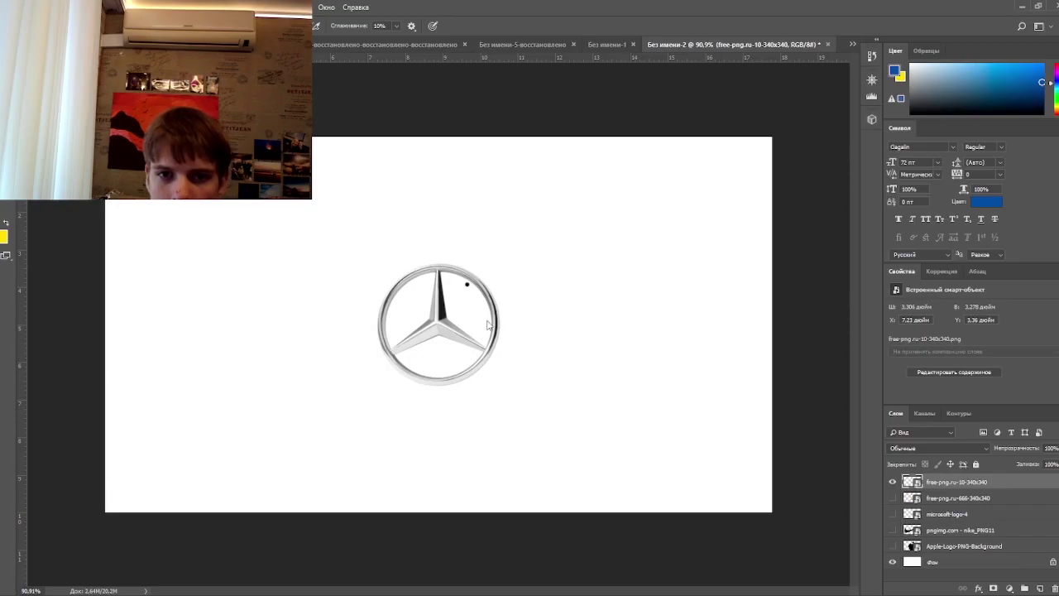
# Sample the light grey of the Mercedes star and add a new layer above the logo, undoing the test dabs
pyautogui.scroll(5, 456, 319)
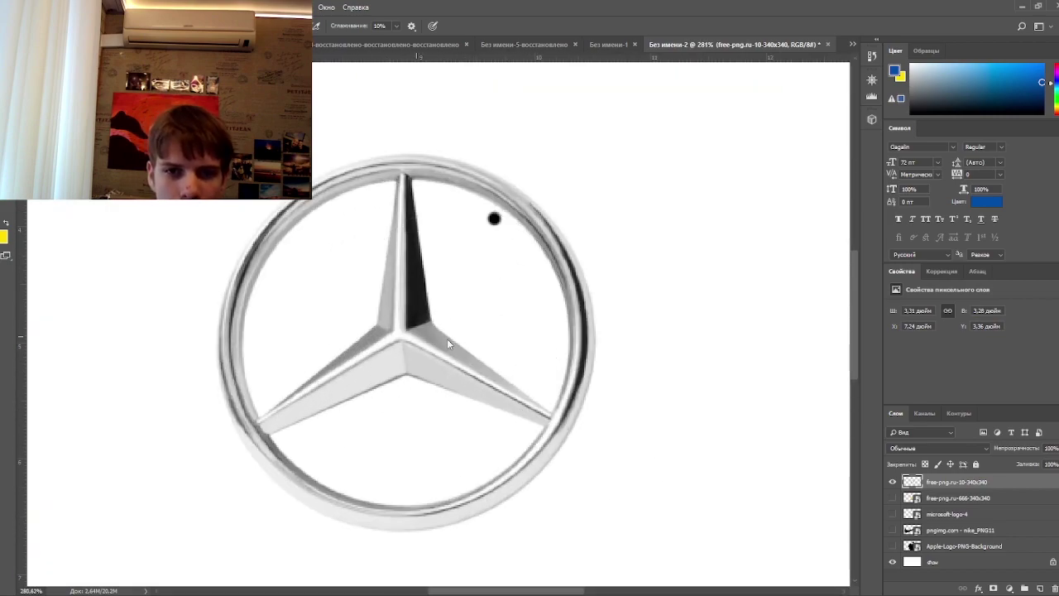
pyautogui.click(407, 266)
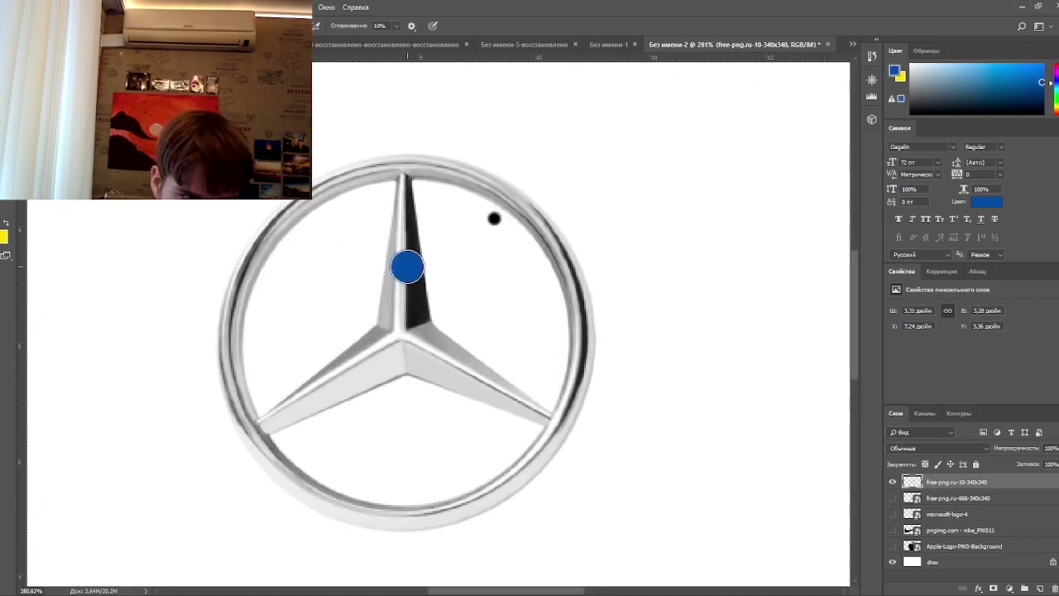
pyautogui.hotkey('ctrl', 'z')
pyautogui.keyDown('alt'); pyautogui.click(431, 356); pyautogui.keyUp('alt')
pyautogui.click(1040, 588)
pyautogui.moveTo(937, 482)
pyautogui.mouseDown()
pyautogui.moveTo(939, 505)
pyautogui.moveTo(945, 481)
pyautogui.mouseUp()
pyautogui.click(429, 192)
pyautogui.hotkey('ctrl', 'z')
pyautogui.hotkey('ctrl', 'z')
pyautogui.hotkey('ctrl', 'z')
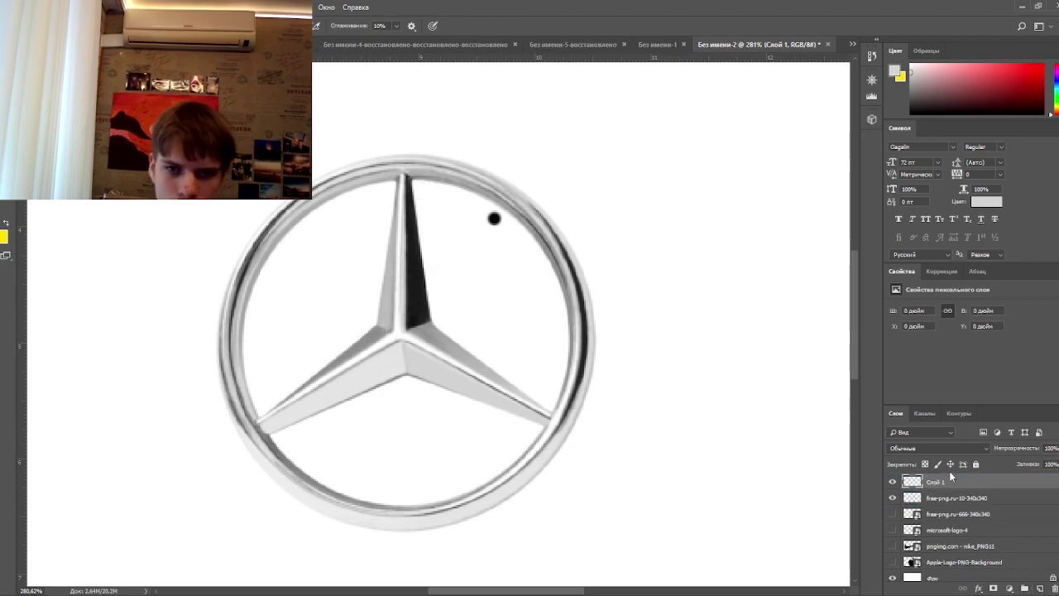
# Paint over the Mercedes ring and three-pointed star in light grey, and hide the original logo layer
pyautogui.moveTo(307, 218)
pyautogui.mouseDown()
pyautogui.moveTo(271, 229)
pyautogui.moveTo(238, 358)
pyautogui.moveTo(324, 492)
pyautogui.moveTo(470, 503)
pyautogui.moveTo(592, 385)
pyautogui.moveTo(512, 199)
pyautogui.moveTo(349, 192)
pyautogui.moveTo(281, 239)
pyautogui.mouseUp()
pyautogui.moveTo(400, 192)
pyautogui.mouseDown()
pyautogui.moveTo(400, 331)
pyautogui.moveTo(357, 362)
pyautogui.moveTo(530, 418)
pyautogui.moveTo(389, 200)
pyautogui.moveTo(420, 320)
pyautogui.mouseUp()
pyautogui.scroll(-3, 625, 372)
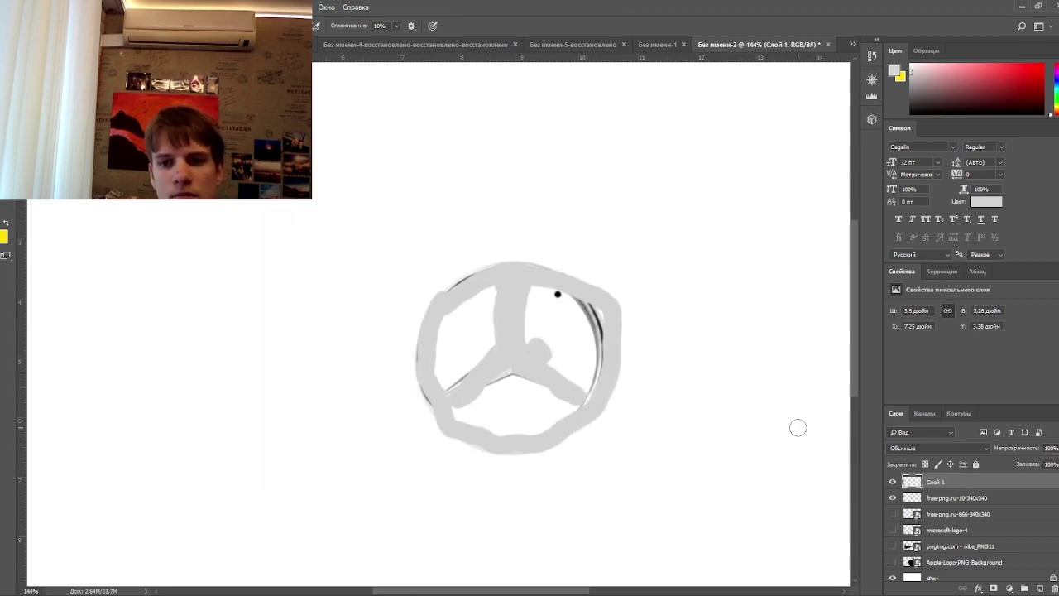
pyautogui.click(893, 498)
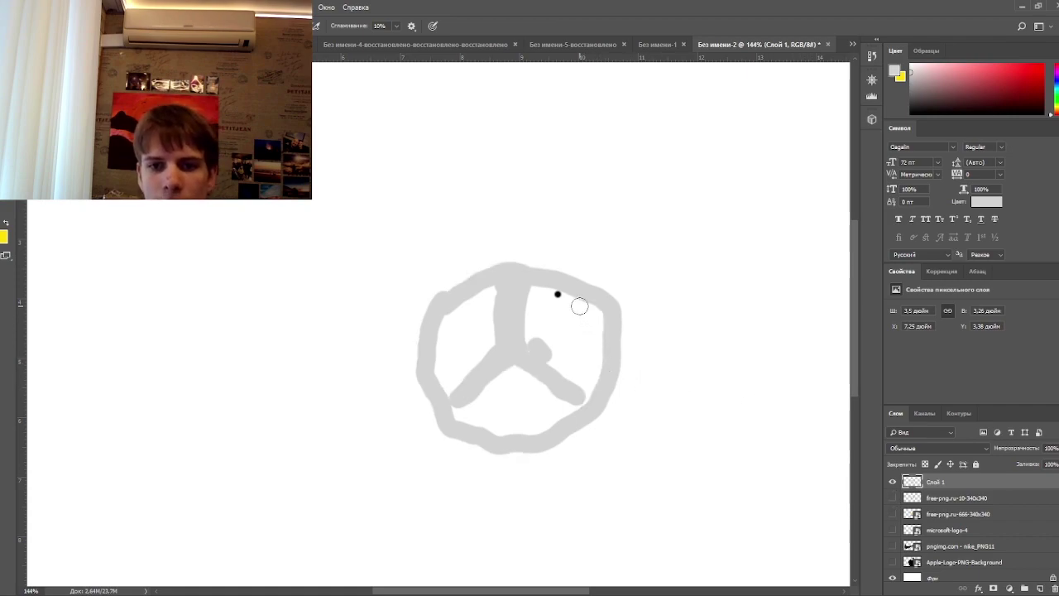
pyautogui.scroll(-2, 545, 288)
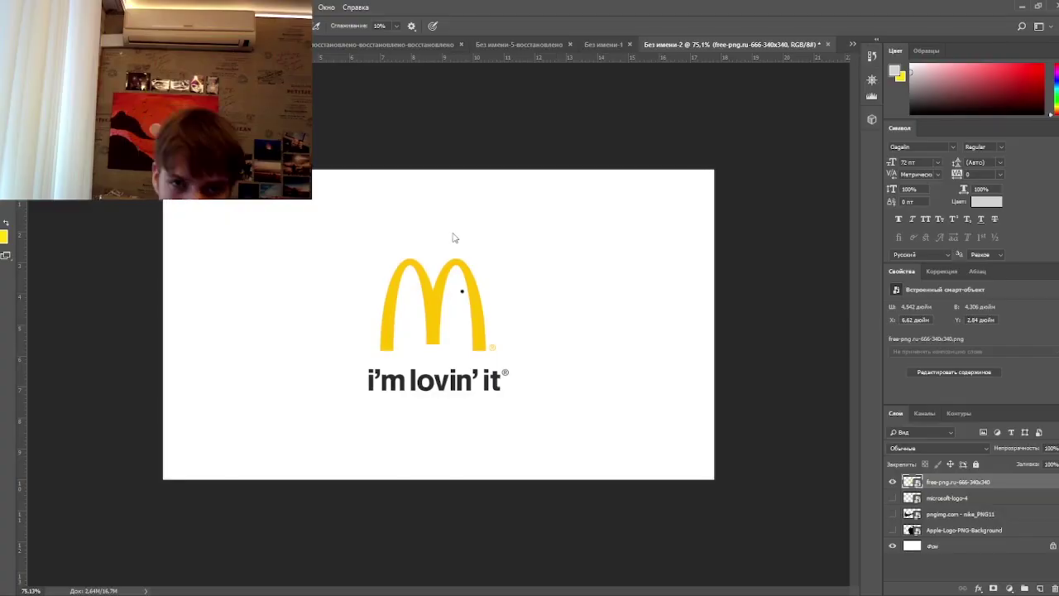
# Rasterize the McDonald's logo layer and erase the "i'm lovin' it" slogan and the registered-trademark symbol beside the arches
pyautogui.scroll(3, 443, 368)
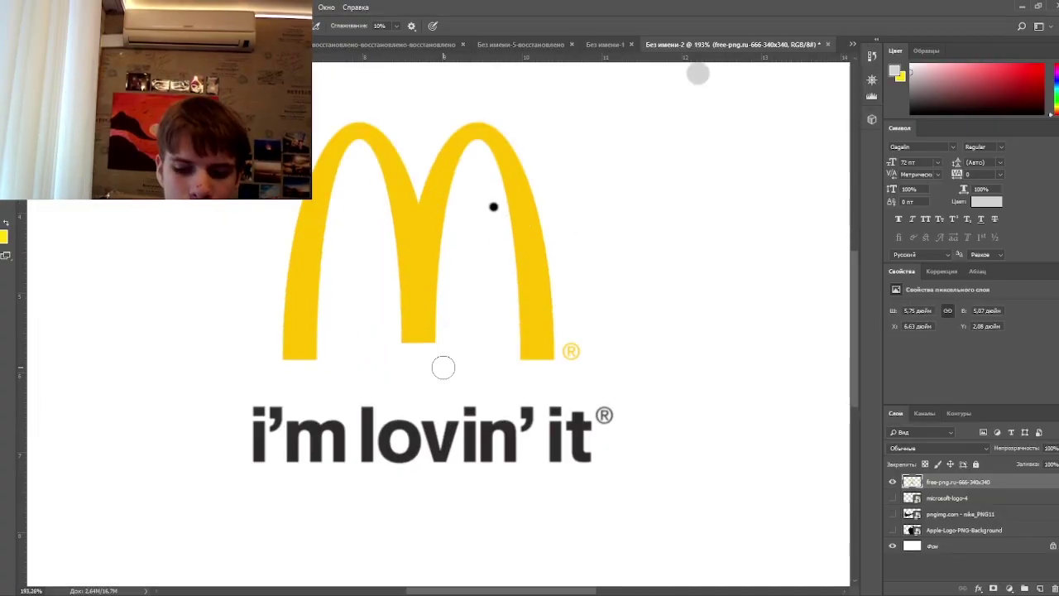
pyautogui.press('e')
pyautogui.moveTo(258, 430)
pyautogui.mouseDown()
pyautogui.moveTo(640, 423)
pyautogui.moveTo(472, 411)
pyautogui.mouseUp()
pyautogui.click(574, 354)
# Add a new layer for painting, sample the yellow of the arches, and lower the opacity of the original McDonald's logo
pyautogui.click(1040, 588)
pyautogui.press('b')
pyautogui.keyDown('alt'); pyautogui.click(539, 302); pyautogui.keyUp('alt')
pyautogui.click(970, 498)
pyautogui.moveTo(1016, 447); pyautogui.dragTo(980, 448)
pyautogui.click(973, 482)
# Paint over the McDonald's arches in the sampled yellow and hide the original logo layer
pyautogui.click(294, 337)
pyautogui.moveTo(295, 339)
pyautogui.mouseDown()
pyautogui.moveTo(312, 234)
pyautogui.moveTo(387, 155)
pyautogui.moveTo(424, 314)
pyautogui.moveTo(480, 134)
pyautogui.moveTo(528, 340)
pyautogui.moveTo(527, 185)
pyautogui.mouseUp()
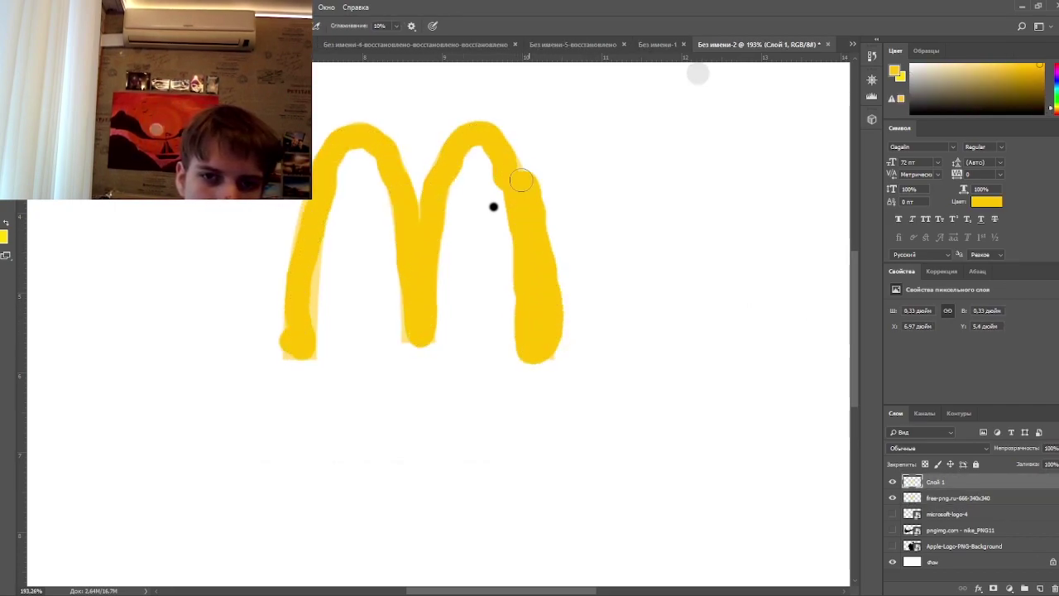
pyautogui.click(892, 484)
pyautogui.click(892, 484)
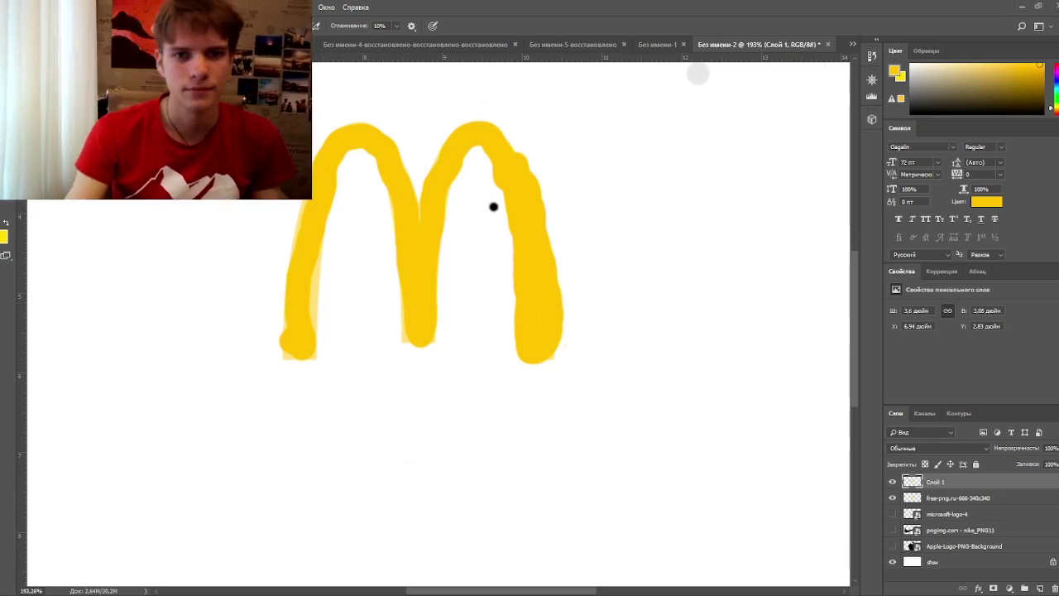
pyautogui.click(892, 499)
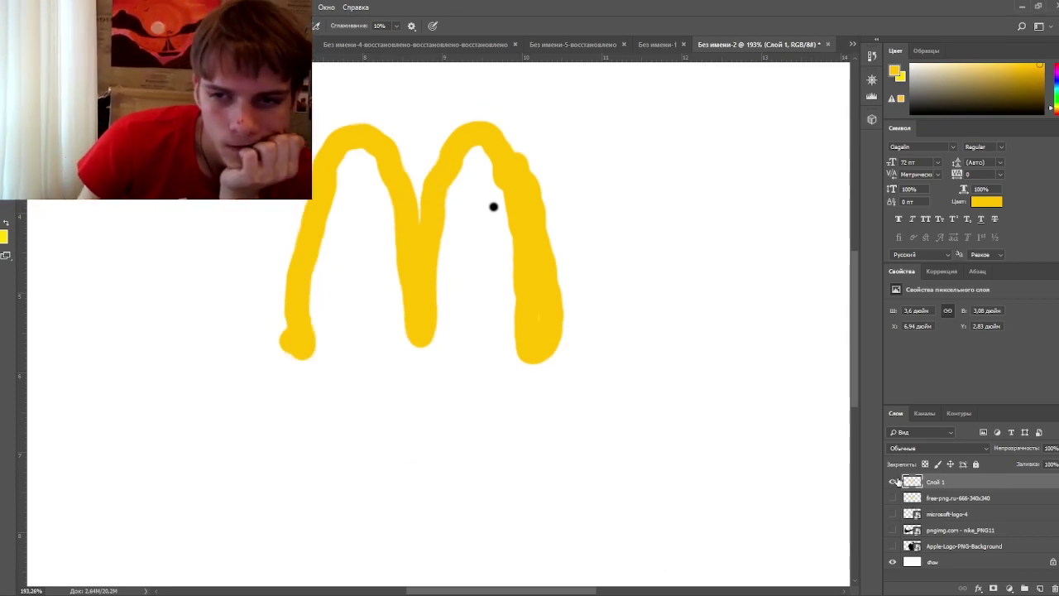
# Delete the painted arches layer together with the original McDonald's layer, and show the Microsoft logo
pyautogui.click(893, 483)
pyautogui.keyDown('shift'); pyautogui.click(949, 499); pyautogui.keyUp('shift')
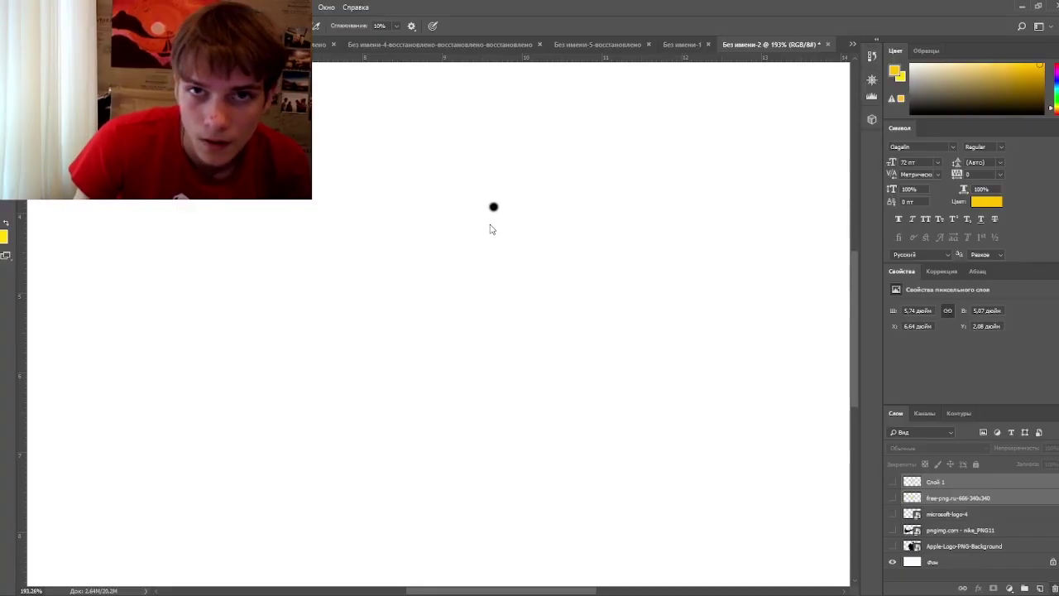
pyautogui.press('Delete')
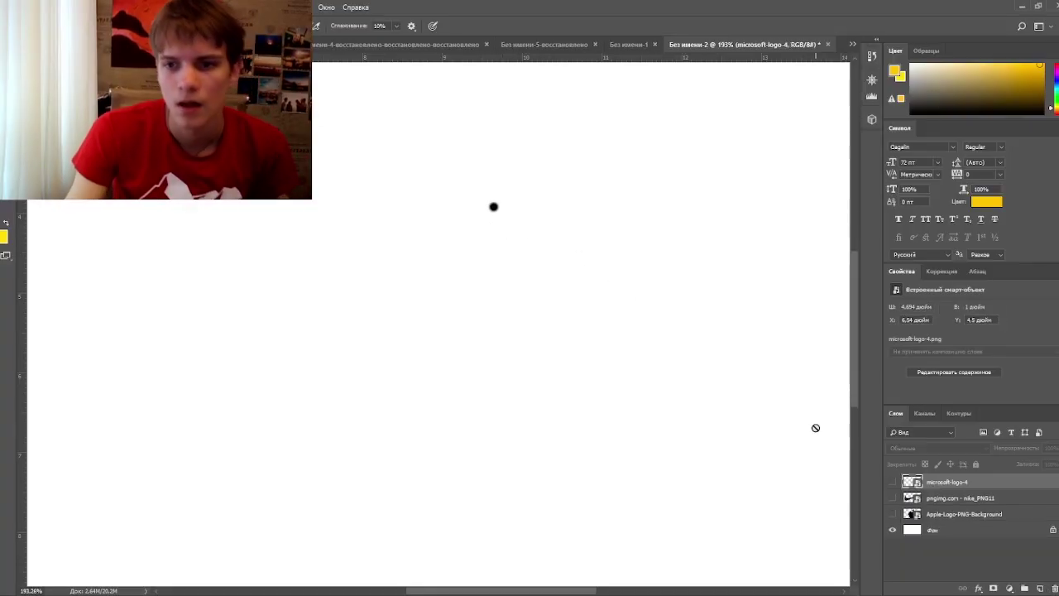
pyautogui.click(893, 481)
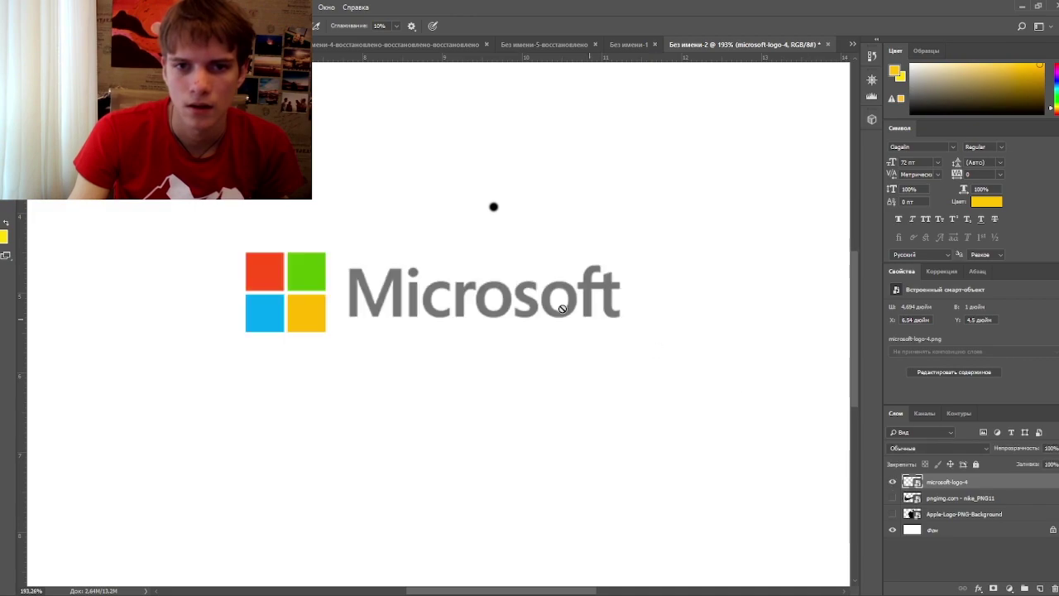
# Rasterize the Microsoft logo, add a new layer beneath it for painting, and lower the original logo's opacity
pyautogui.click(513, 244)
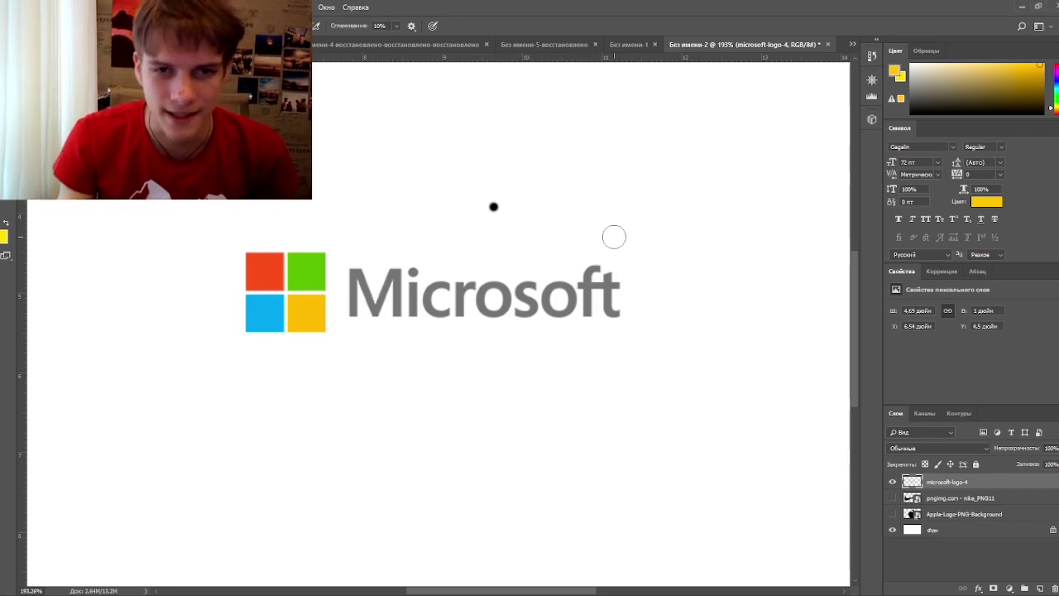
pyautogui.scroll(10, 423, 264)
pyautogui.click(1026, 571)
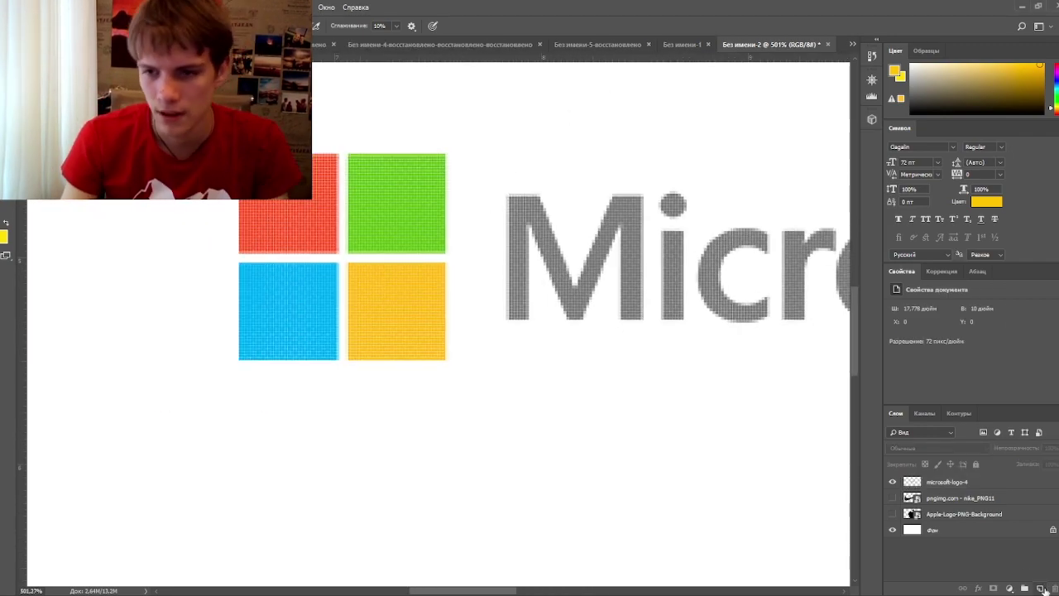
pyautogui.click(1044, 586)
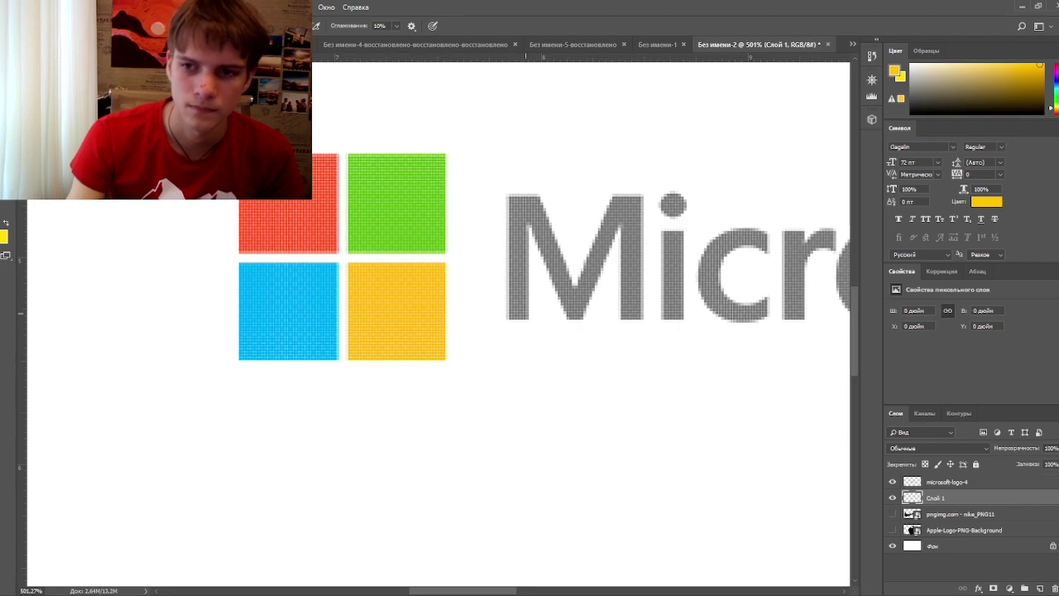
pyautogui.click(978, 483)
pyautogui.moveTo(1058, 449); pyautogui.dragTo(1040, 464)
pyautogui.click(965, 501)
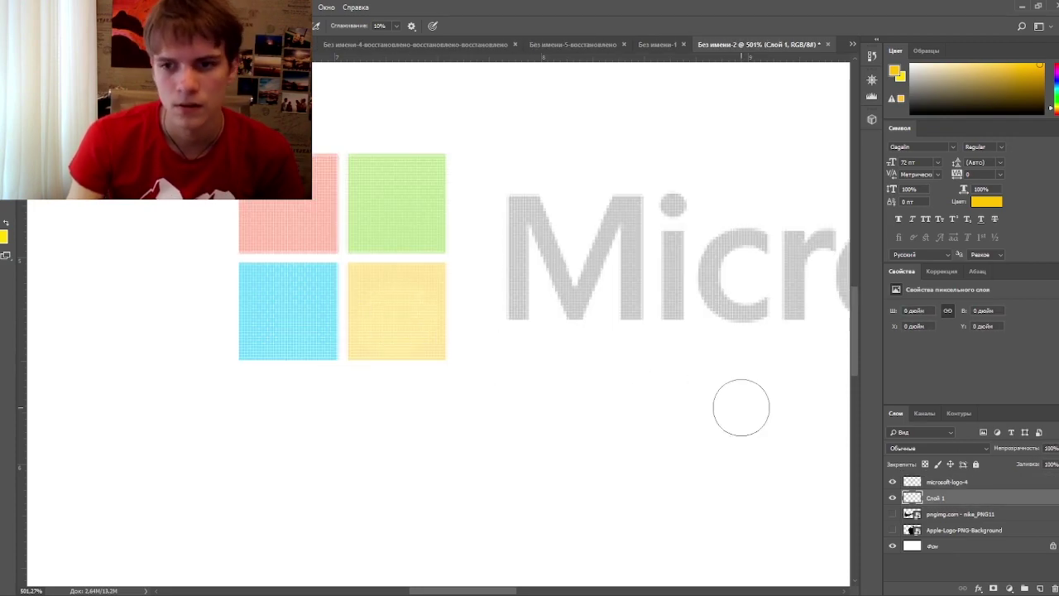
pyautogui.click(964, 504)
pyautogui.moveTo(342, 276)
pyautogui.mouseDown()
pyautogui.moveTo(421, 314)
pyautogui.moveTo(447, 310)
pyautogui.moveTo(394, 317)
pyautogui.moveTo(371, 335)
pyautogui.moveTo(400, 339)
pyautogui.moveTo(376, 284)
pyautogui.mouseUp()
pyautogui.hotkey('ctrl', 'z')
pyautogui.click(252, 392)
pyautogui.click(265, 382)
pyautogui.hotkey('ctrl', 'z')
pyautogui.hotkey('ctrl', 'z')
pyautogui.hotkey('ctrl', 'z')
# Paint over the green and red squares of the Microsoft logo, picking a matching brush colour for each
pyautogui.click(894, 71)
pyautogui.click(800, 307)
pyautogui.click(951, 272)
pyautogui.moveTo(366, 237); pyautogui.dragTo(363, 174)
pyautogui.click(895, 71)
pyautogui.click(800, 402)
pyautogui.click(951, 271)
pyautogui.moveTo(255, 196)
pyautogui.mouseDown()
pyautogui.moveTo(329, 193)
pyautogui.moveTo(290, 198)
pyautogui.mouseUp()
# Pick a matching blue as the brush colour and paint over the blue square of the Microsoft logo
pyautogui.click(1, 229)
pyautogui.click(800, 251)
pyautogui.click(951, 272)
pyautogui.moveTo(248, 282)
pyautogui.mouseDown()
pyautogui.moveTo(321, 330)
pyautogui.moveTo(248, 331)
pyautogui.mouseUp()
# Remove the Microsoft layers, show the Nike swoosh, and rasterize it after sampling its black as the brush colour
pyautogui.scroll(-3, 670, 196)
pyautogui.click(892, 481)
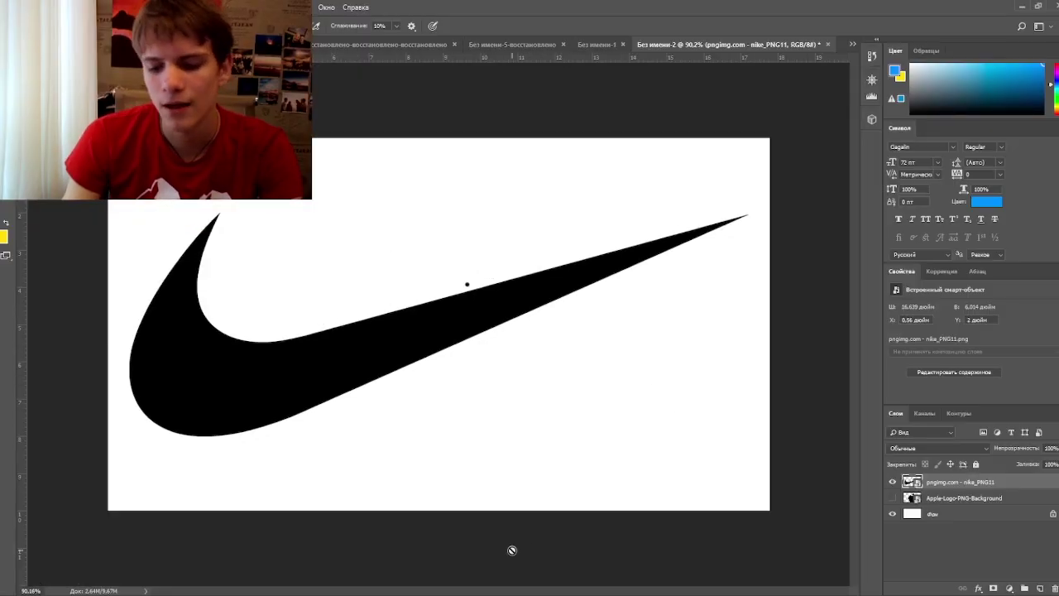
pyautogui.keyDown('alt'); pyautogui.click(178, 278); pyautogui.keyUp('alt')
pyautogui.rightClick(960, 482)
pyautogui.click(899, 335)
# Add a new layer beneath the Nike swoosh for painting and lower the original logo's opacity
pyautogui.scroll(5, 594, 333)
pyautogui.click(1040, 588)
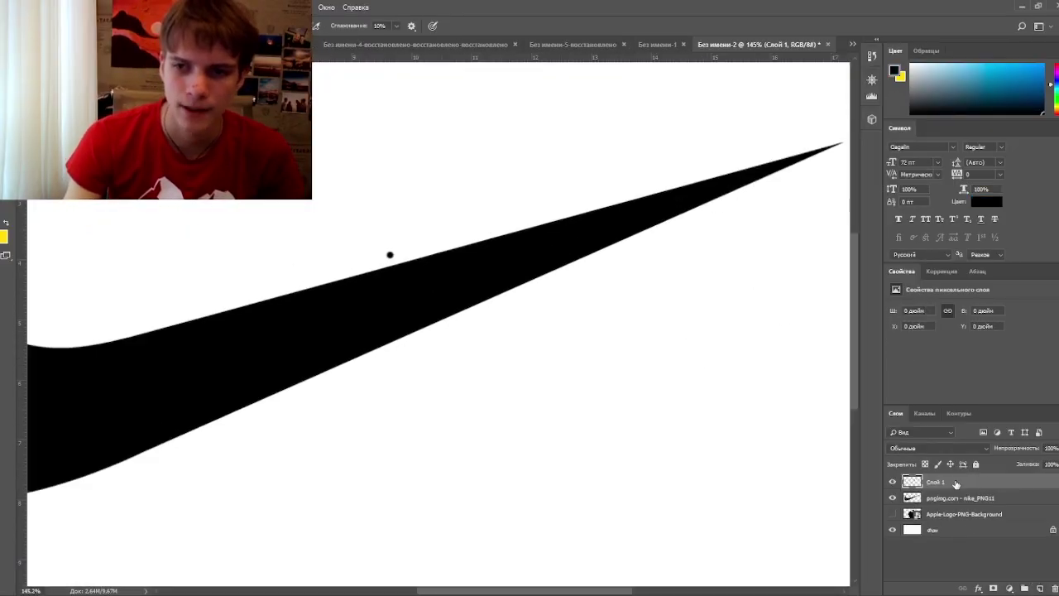
pyautogui.moveTo(954, 486); pyautogui.dragTo(957, 505)
pyautogui.click(1044, 483)
pyautogui.moveTo(1026, 448); pyautogui.dragTo(1007, 448)
pyautogui.scroll(-1, 604, 298)
pyautogui.hotkey('alt', '[')
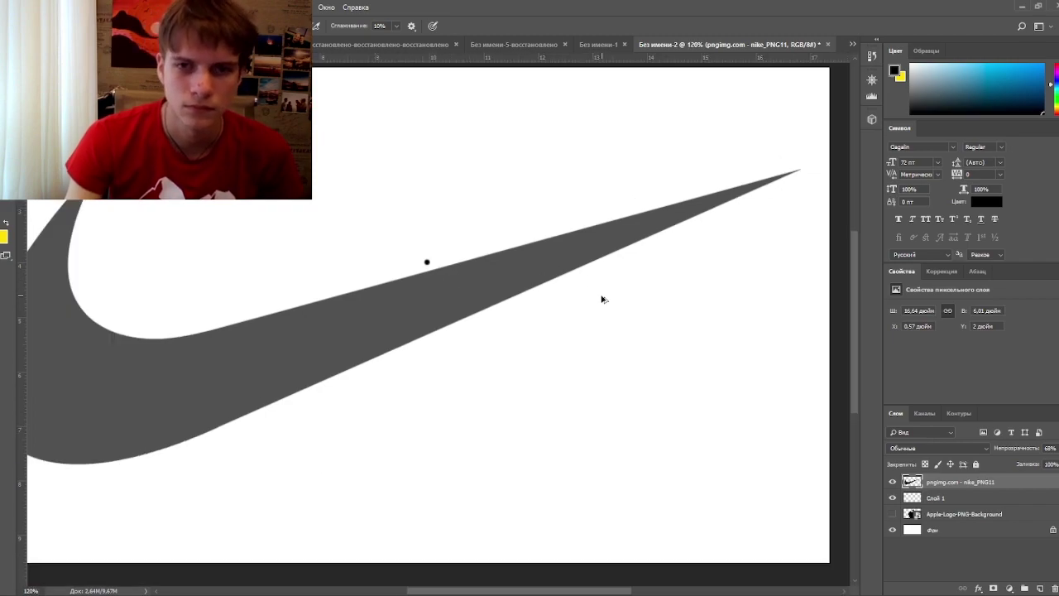
# Paint over the Nike swoosh's long tail and middle section in black
pyautogui.moveTo(402, 307)
pyautogui.mouseDown()
pyautogui.moveTo(189, 386)
pyautogui.moveTo(319, 331)
pyautogui.moveTo(338, 362)
pyautogui.moveTo(463, 276)
pyautogui.moveTo(541, 277)
pyautogui.moveTo(514, 261)
pyautogui.moveTo(666, 232)
pyautogui.moveTo(806, 173)
pyautogui.mouseUp()
pyautogui.moveTo(613, 245); pyautogui.dragTo(693, 221)
pyautogui.moveTo(253, 248); pyautogui.dragTo(619, 214)
pyautogui.moveTo(401, 323)
pyautogui.mouseDown()
pyautogui.moveTo(456, 352)
pyautogui.moveTo(438, 379)
pyautogui.moveTo(611, 302)
pyautogui.moveTo(431, 387)
pyautogui.mouseUp()
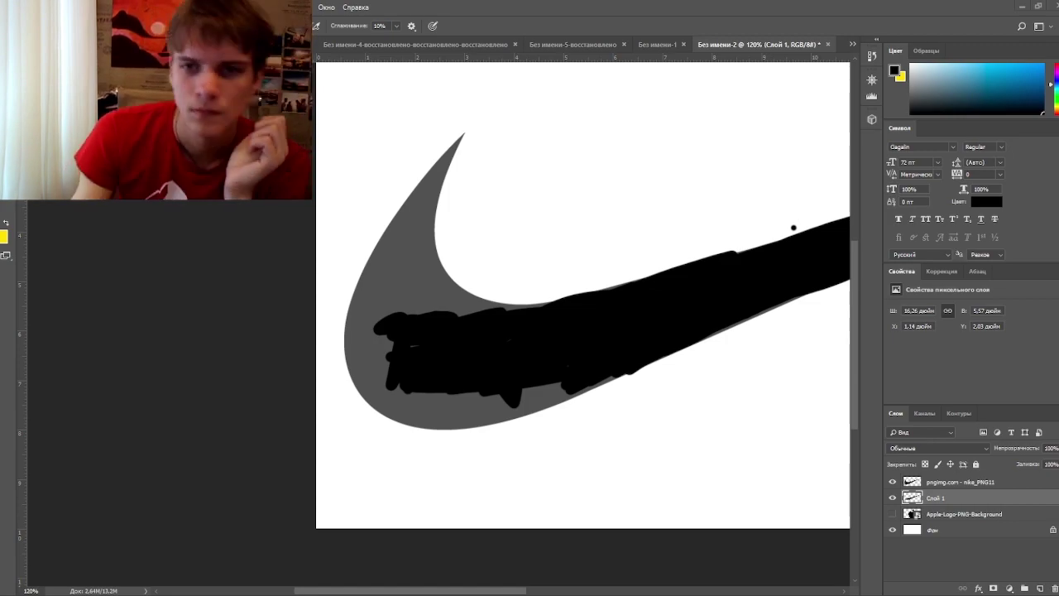
# Paint the curved hook of the Nike swoosh in black up to its tip, undoing misplaced strokes
pyautogui.moveTo(420, 213)
pyautogui.mouseDown()
pyautogui.moveTo(377, 331)
pyautogui.moveTo(508, 412)
pyautogui.moveTo(378, 303)
pyautogui.moveTo(355, 355)
pyautogui.moveTo(428, 292)
pyautogui.moveTo(372, 307)
pyautogui.mouseUp()
pyautogui.hotkey('ctrl', 'alt', 'z')
pyautogui.moveTo(397, 241)
pyautogui.mouseDown()
pyautogui.moveTo(392, 213)
pyautogui.moveTo(468, 126)
pyautogui.moveTo(365, 302)
pyautogui.moveTo(454, 142)
pyautogui.moveTo(409, 300)
pyautogui.moveTo(490, 327)
pyautogui.moveTo(423, 279)
pyautogui.moveTo(487, 314)
pyautogui.moveTo(520, 392)
pyautogui.moveTo(428, 395)
pyautogui.moveTo(357, 335)
pyautogui.mouseUp()
pyautogui.hotkey('ctrl', 'alt', 'z')
pyautogui.hotkey('ctrl', 'z')
pyautogui.hotkey('ctrl', 'z')
pyautogui.hotkey('ctrl', 'z')
pyautogui.hotkey('ctrl', 'z')
pyautogui.moveTo(535, 263); pyautogui.dragTo(542, 267)
pyautogui.click(960, 482)
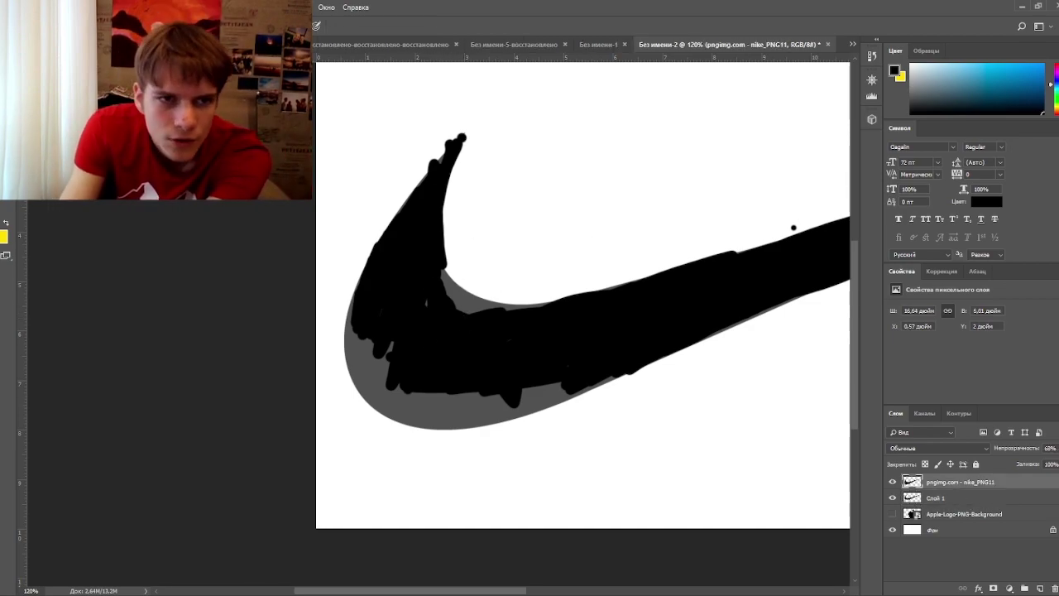
pyautogui.moveTo(446, 269); pyautogui.dragTo(571, 249)
pyautogui.hotkey('ctrl', 'z')
pyautogui.hotkey('ctrl', 'z')
pyautogui.click(959, 498)
# Fill the remaining inner curve and lower edge of the Nike swoosh in black and erase the stray blob beside it
pyautogui.moveTo(500, 313)
pyautogui.mouseDown()
pyautogui.moveTo(440, 270)
pyautogui.moveTo(475, 309)
pyautogui.moveTo(475, 400)
pyautogui.moveTo(339, 349)
pyautogui.moveTo(357, 303)
pyautogui.moveTo(405, 402)
pyautogui.moveTo(445, 427)
pyautogui.moveTo(482, 427)
pyautogui.mouseUp()
pyautogui.press('e')
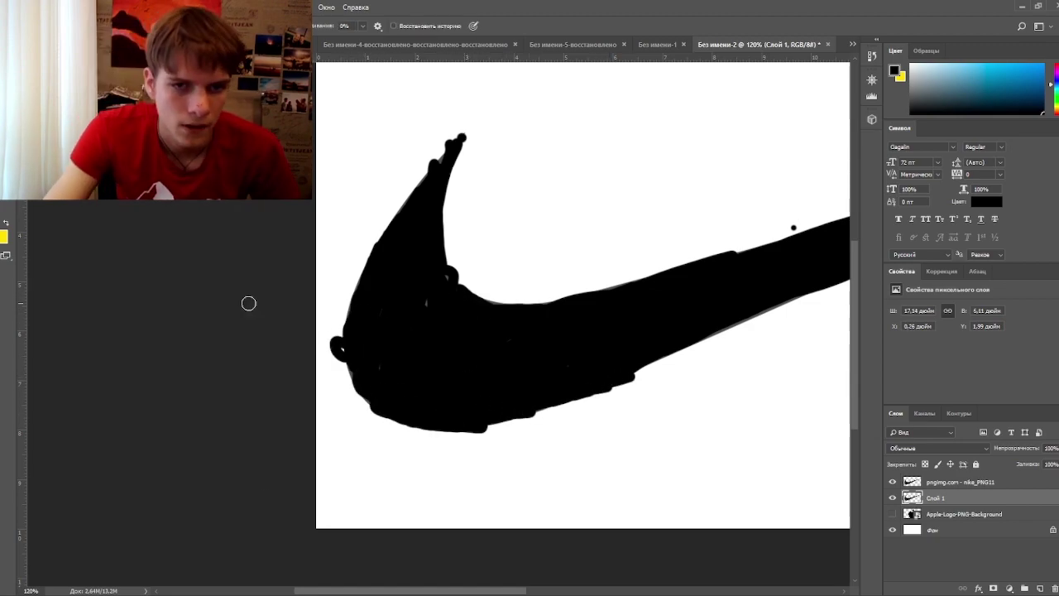
pyautogui.moveTo(336, 326); pyautogui.dragTo(338, 359)
# Delete both Nike layers and show the Apple logo
pyautogui.scroll(-5, 338, 359)
pyautogui.click(889, 485)
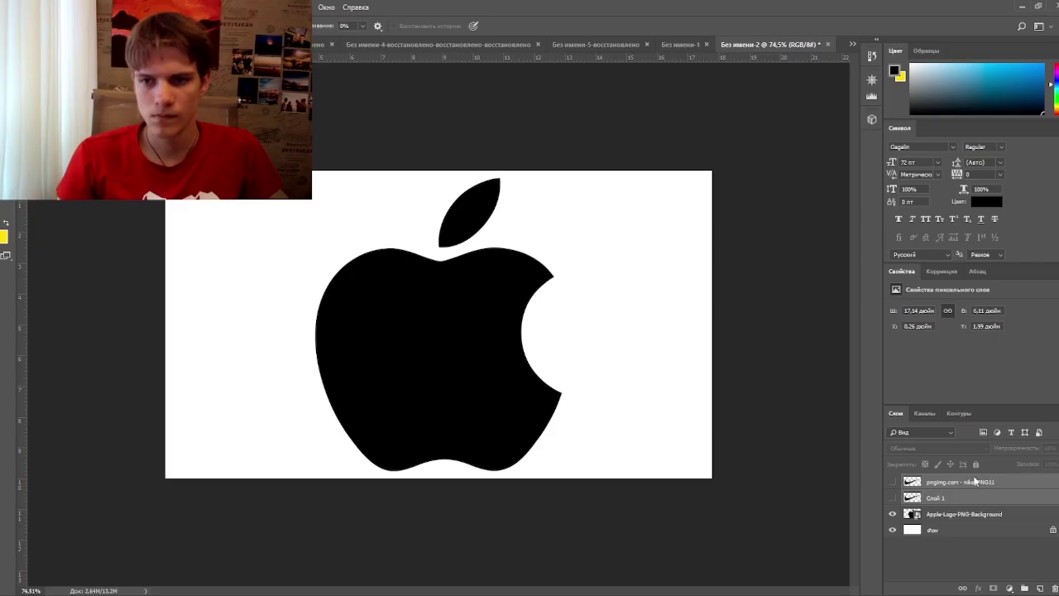
pyautogui.press('Delete')
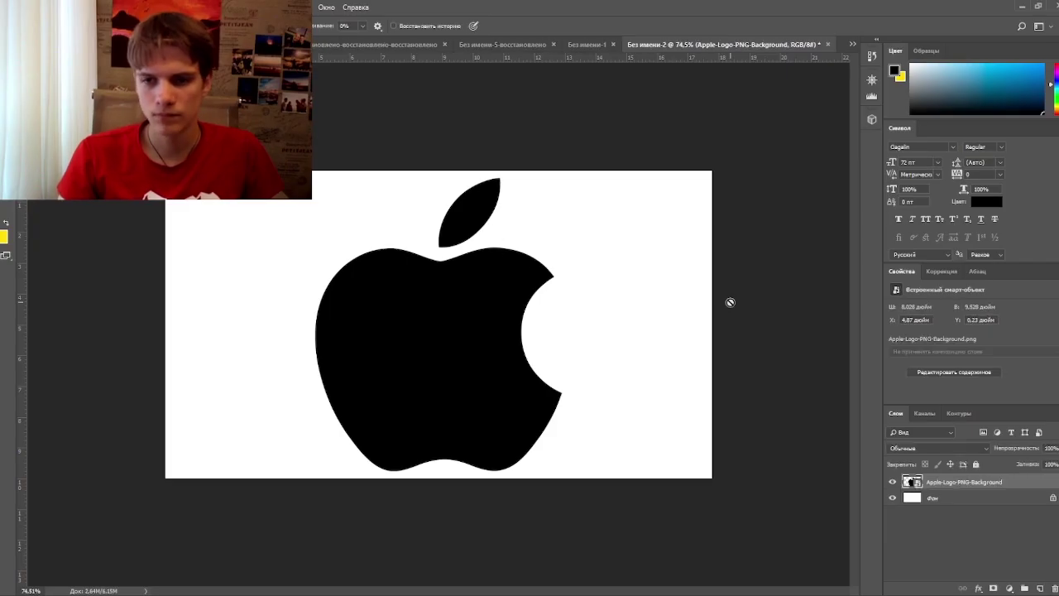
# Add a new layer above the Apple logo for brush painting and lower the original logo's opacity
pyautogui.click(1040, 588)
pyautogui.press('b')
pyautogui.click(963, 498)
pyautogui.moveTo(1058, 466); pyautogui.dragTo(1040, 466)
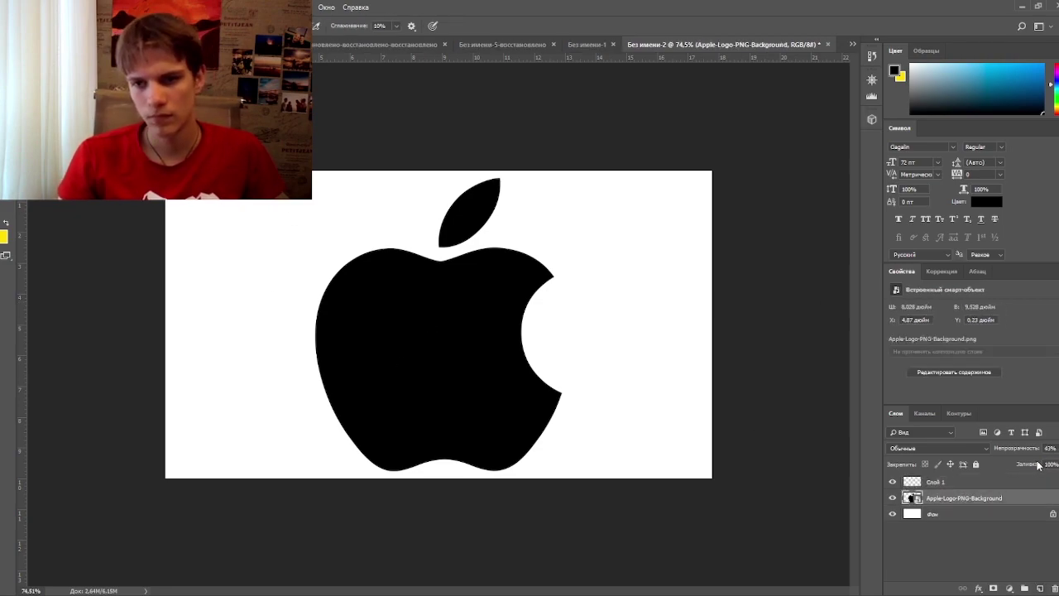
pyautogui.click(937, 481)
# Start filling the upper part of the apple with black strokes, and undo the stray stroke along its base
pyautogui.click(462, 291)
pyautogui.moveTo(447, 387); pyautogui.dragTo(467, 336)
pyautogui.moveTo(413, 381); pyautogui.dragTo(443, 389)
pyautogui.moveTo(363, 275)
pyautogui.mouseDown()
pyautogui.moveTo(349, 310)
pyautogui.moveTo(425, 280)
pyautogui.moveTo(469, 313)
pyautogui.mouseUp()
pyautogui.moveTo(422, 465); pyautogui.dragTo(378, 472)
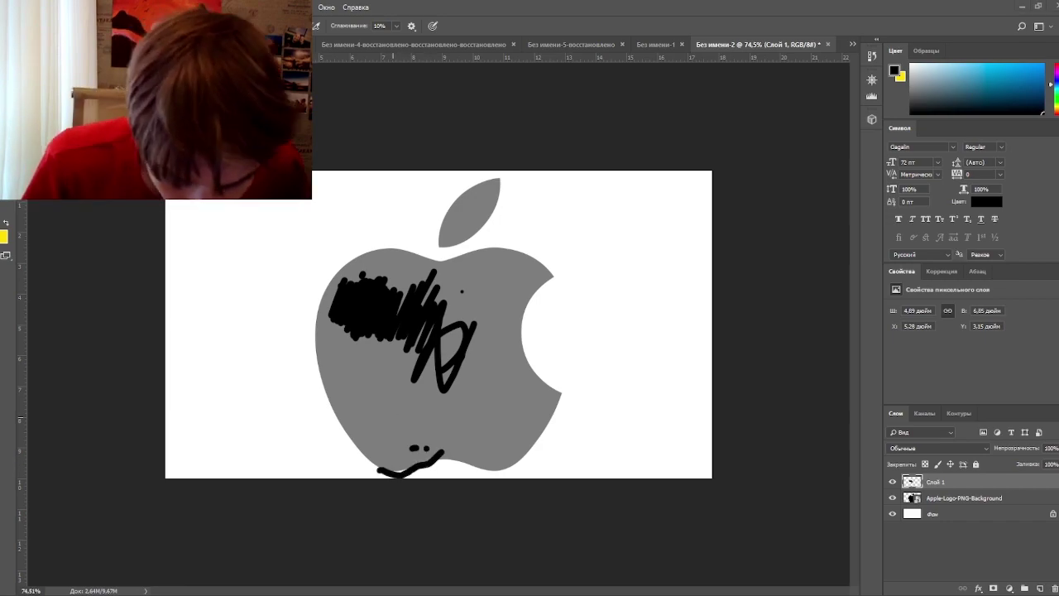
pyautogui.hotkey('ctrl', 'z')
# Outline the apple's body in black along its edge and the bite
pyautogui.moveTo(327, 368); pyautogui.dragTo(319, 354)
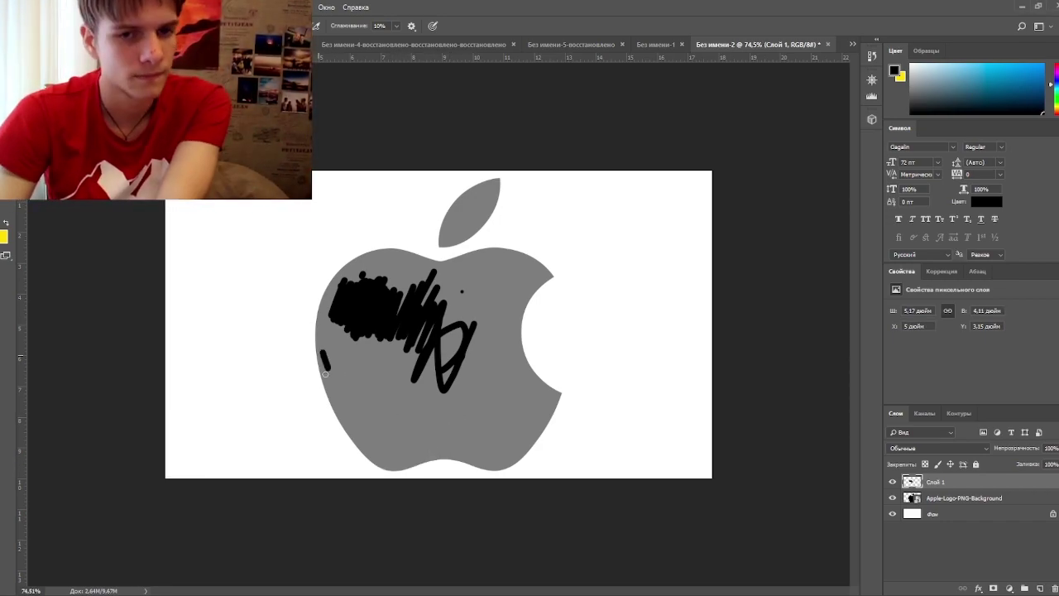
pyautogui.moveTo(339, 404)
pyautogui.mouseDown()
pyautogui.moveTo(324, 345)
pyautogui.moveTo(334, 266)
pyautogui.moveTo(465, 251)
pyautogui.moveTo(544, 268)
pyautogui.moveTo(526, 328)
pyautogui.moveTo(561, 399)
pyautogui.moveTo(445, 457)
pyautogui.mouseUp()
pyautogui.moveTo(523, 344); pyautogui.dragTo(451, 344)
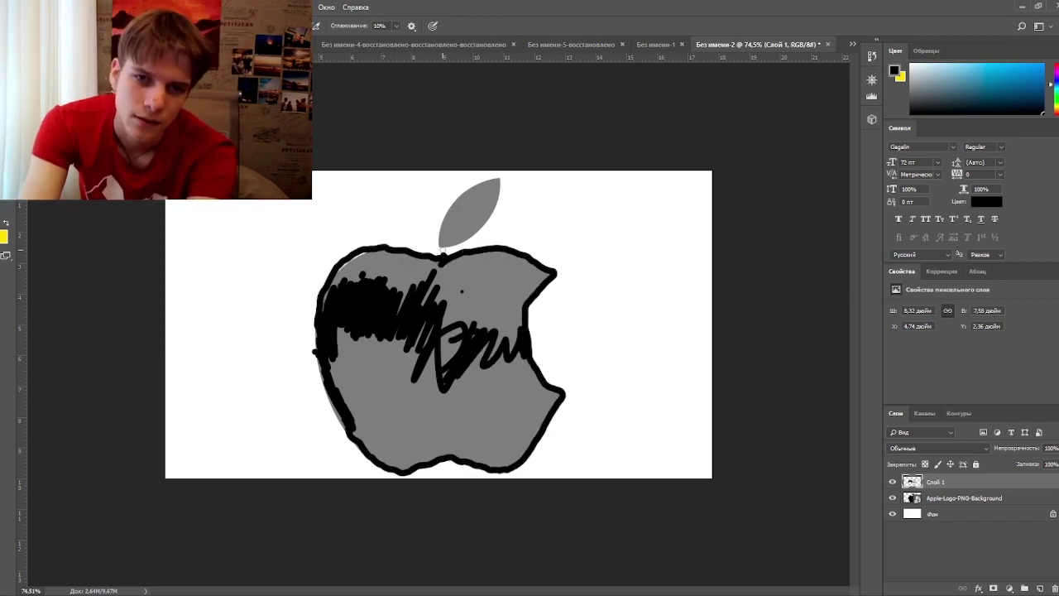
# Paint the apple's leaf in black and fill the rest of the outlined body solid black
pyautogui.moveTo(498, 176)
pyautogui.mouseDown()
pyautogui.moveTo(468, 242)
pyautogui.moveTo(460, 217)
pyautogui.moveTo(477, 204)
pyautogui.moveTo(453, 218)
pyautogui.mouseUp()
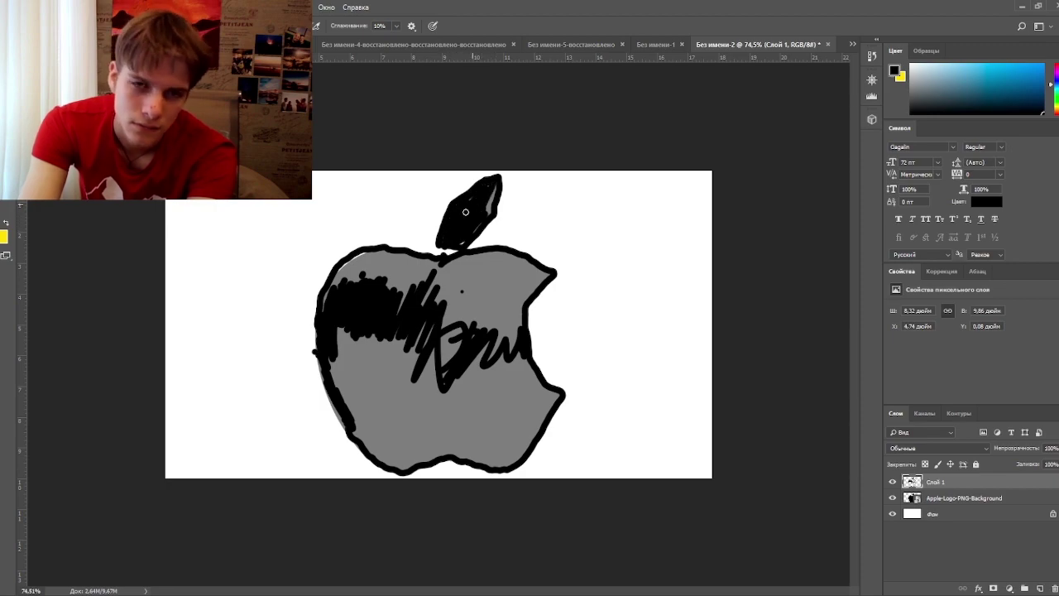
pyautogui.moveTo(484, 312)
pyautogui.mouseDown()
pyautogui.moveTo(456, 338)
pyautogui.moveTo(343, 362)
pyautogui.moveTo(466, 391)
pyautogui.moveTo(372, 437)
pyautogui.moveTo(433, 402)
pyautogui.moveTo(463, 449)
pyautogui.moveTo(541, 403)
pyautogui.moveTo(489, 314)
pyautogui.moveTo(395, 255)
pyautogui.moveTo(521, 293)
pyautogui.moveTo(354, 393)
pyautogui.mouseUp()
pyautogui.hotkey('ctrl', 'z')
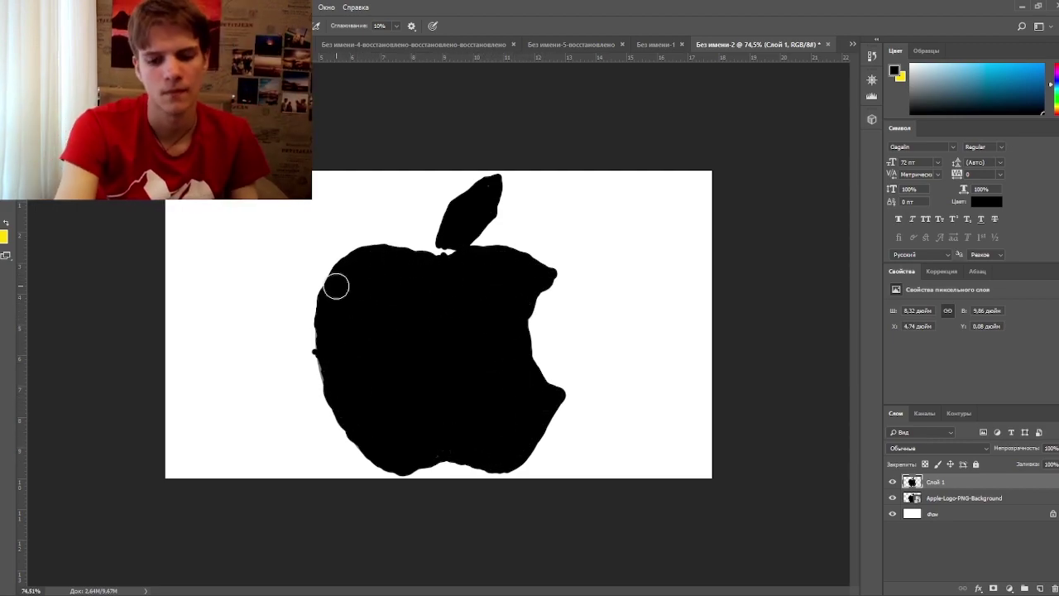